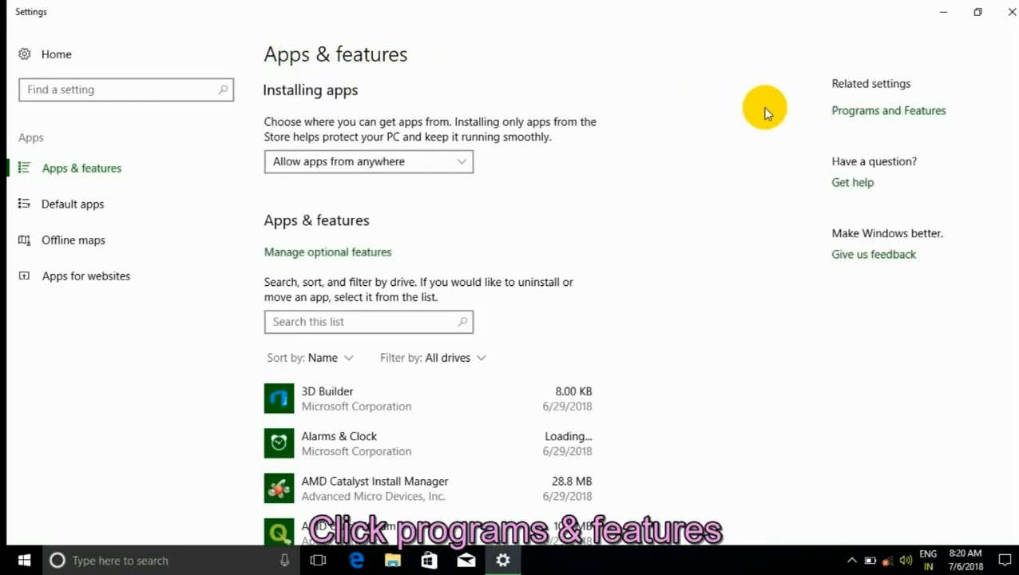
- Open Programs and Features from the Apps & features settings, and close both windows
{"action": "left_click", "coordinate": [848, 120]}
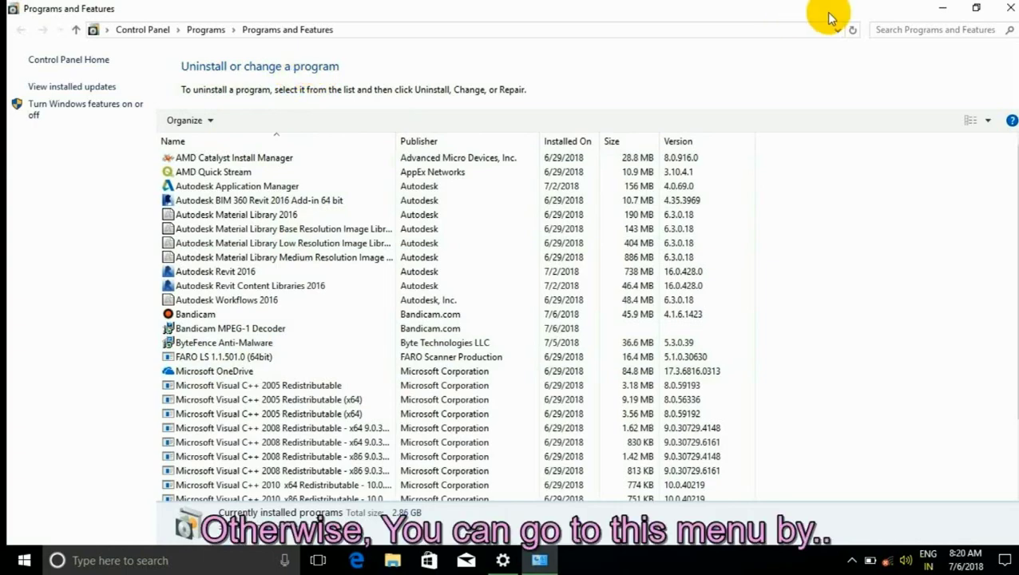
{"action": "left_click", "coordinate": [1007, 7]}
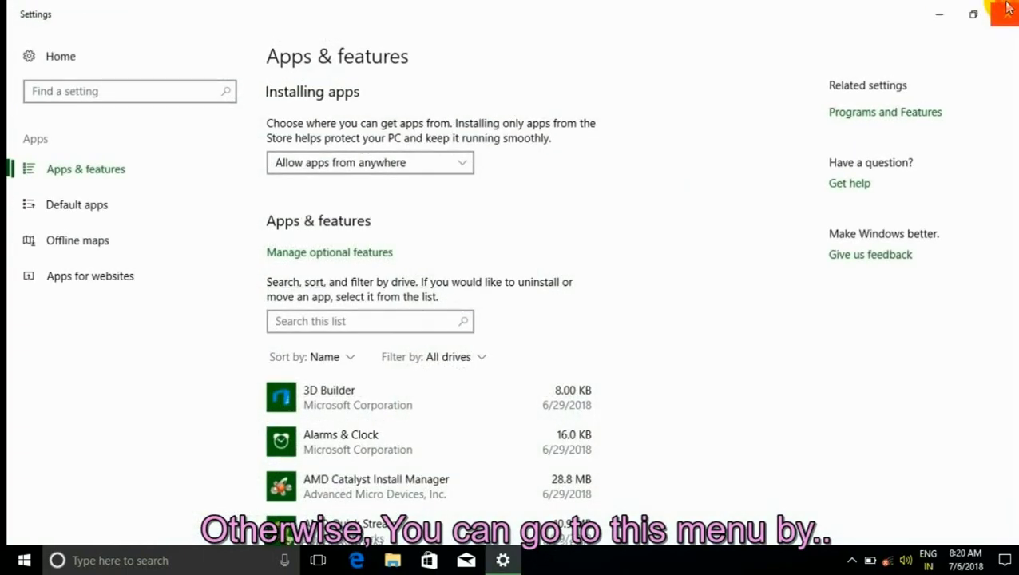
{"action": "left_click", "coordinate": [1003, 8]}
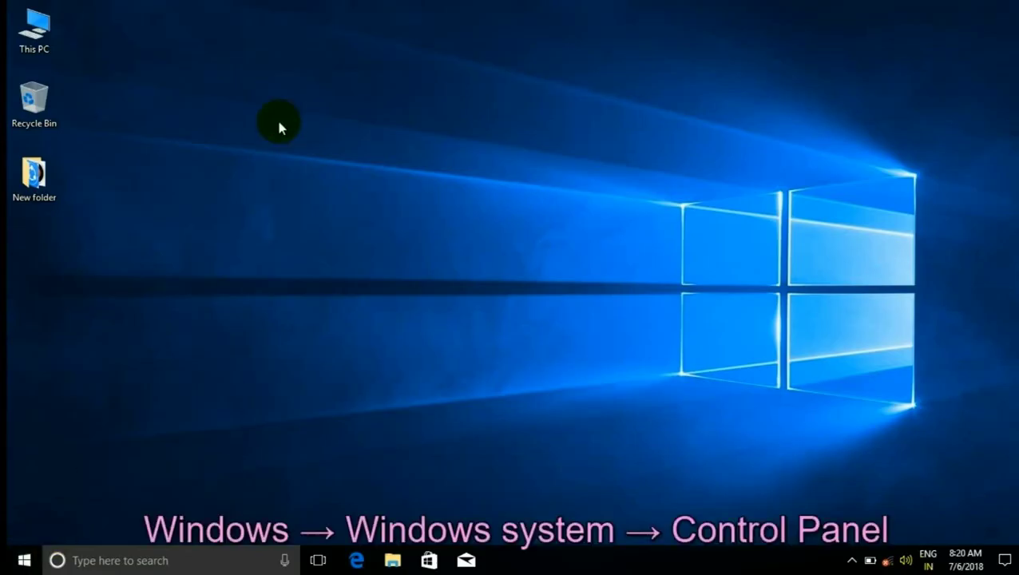
- Open Control Panel from the Windows System folder and go to the list for uninstalling programs
{"action": "key", "text": "super"}
{"action": "left_click_drag", "start_coordinate": [233, 183], "coordinate": [233, 530]}
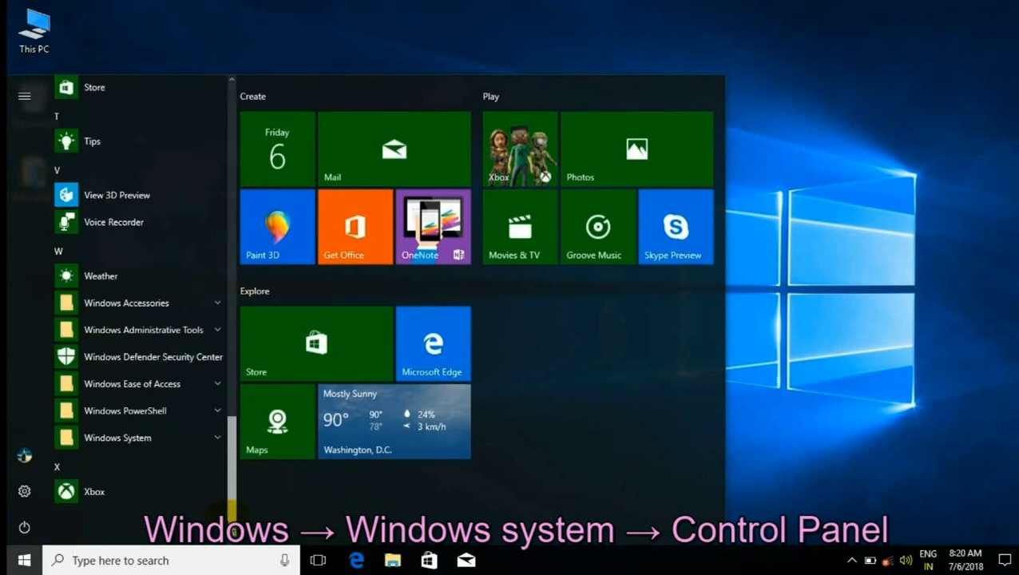
{"action": "left_click", "coordinate": [182, 432]}
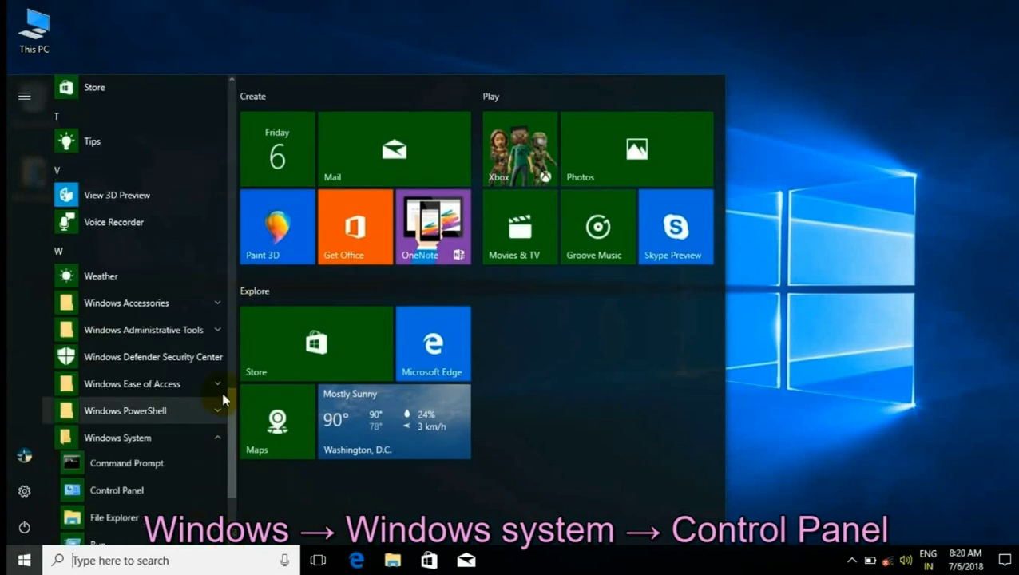
{"action": "scroll", "coordinate": [225, 480], "scroll_direction": "down", "scroll_amount": 2}
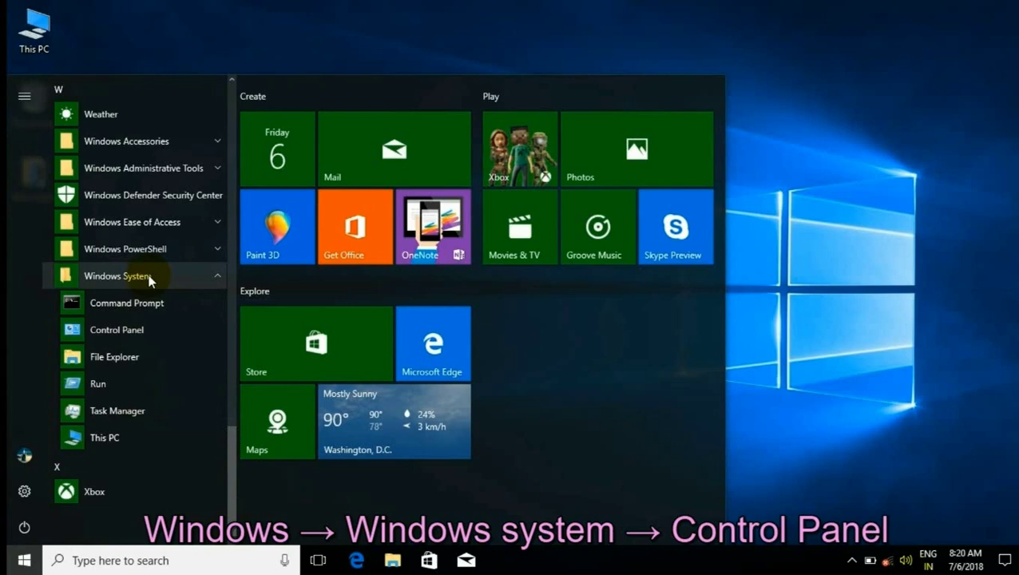
{"action": "left_click", "coordinate": [147, 334]}
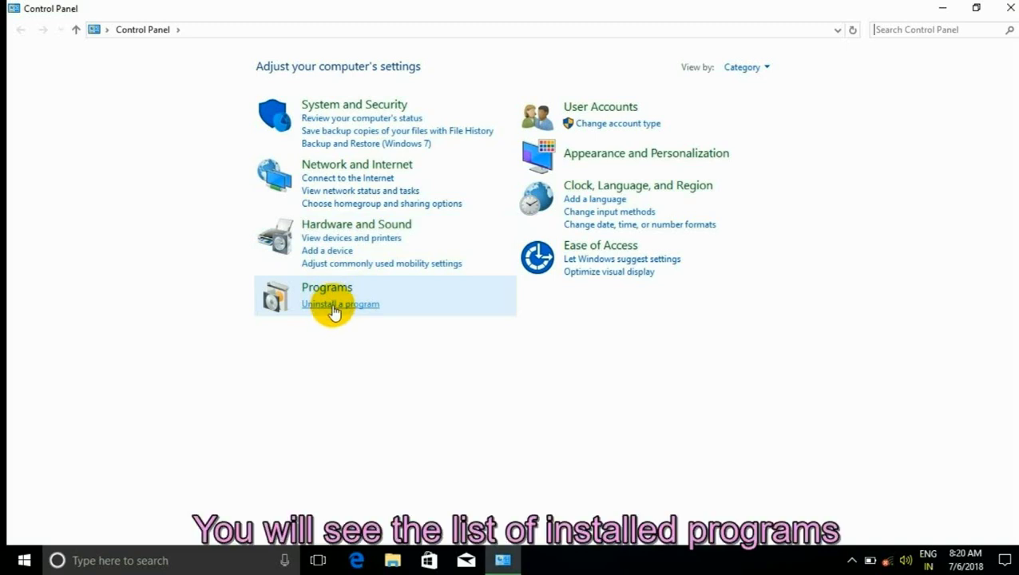
{"action": "left_click", "coordinate": [334, 305]}
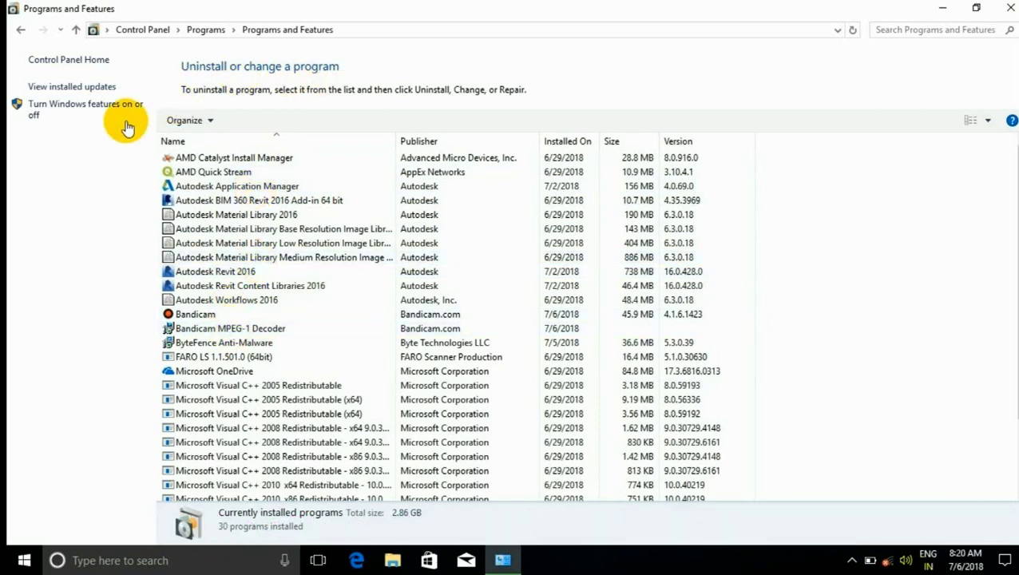
- Try to turn on the .NET Framework 3.5 (includes .NET 2.0 and 3.0) Windows feature by downloading files from Windows Update
{"action": "left_click", "coordinate": [83, 113]}
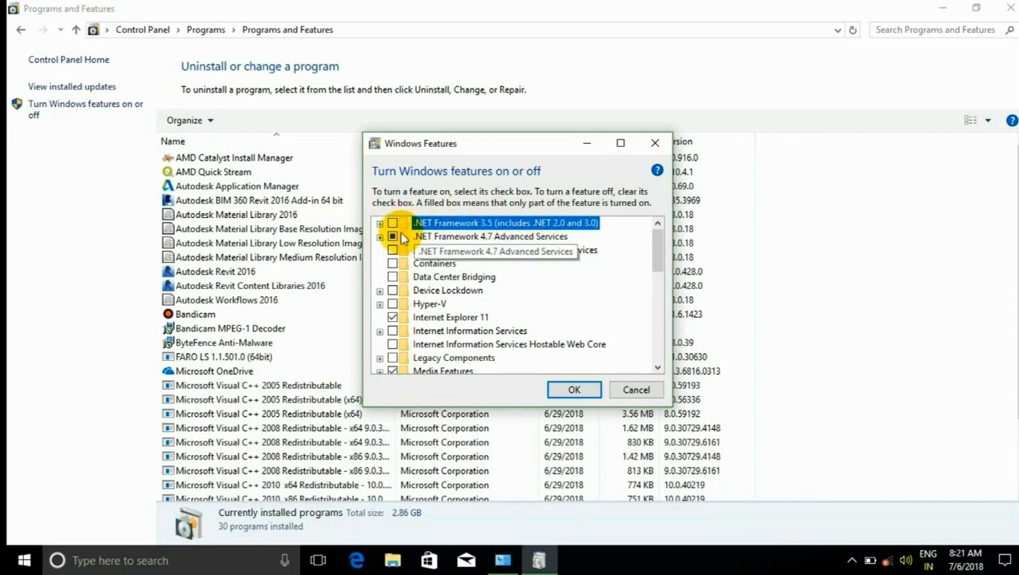
{"action": "left_click", "coordinate": [392, 224]}
{"action": "left_click", "coordinate": [572, 390]}
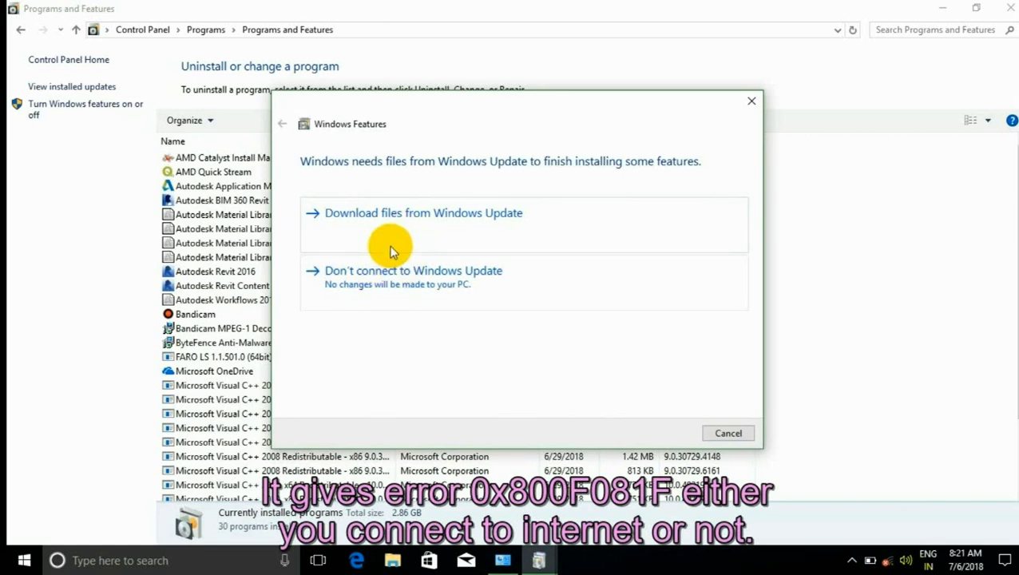
{"action": "left_click", "coordinate": [409, 219]}
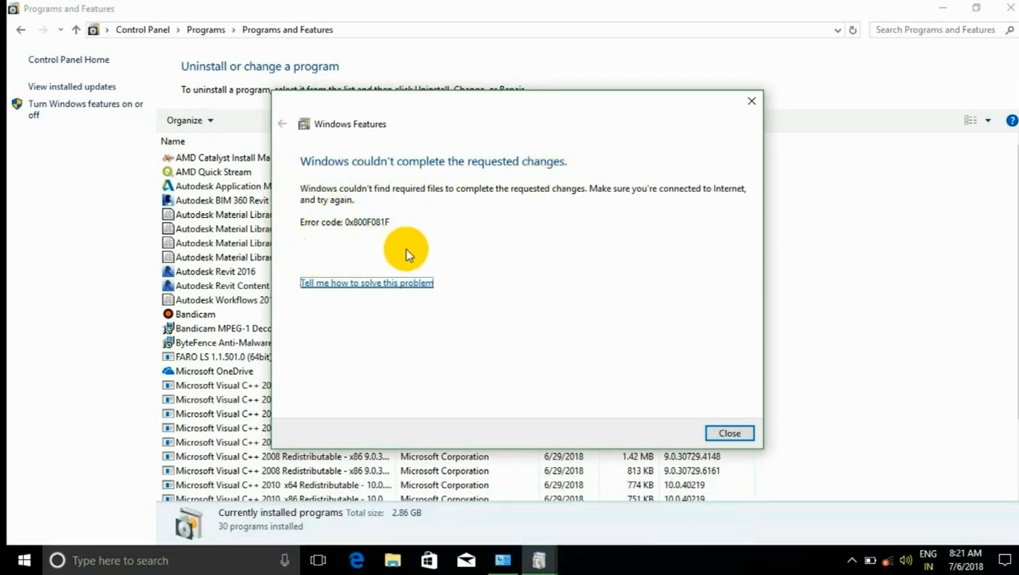
{"action": "left_click", "coordinate": [724, 434]}
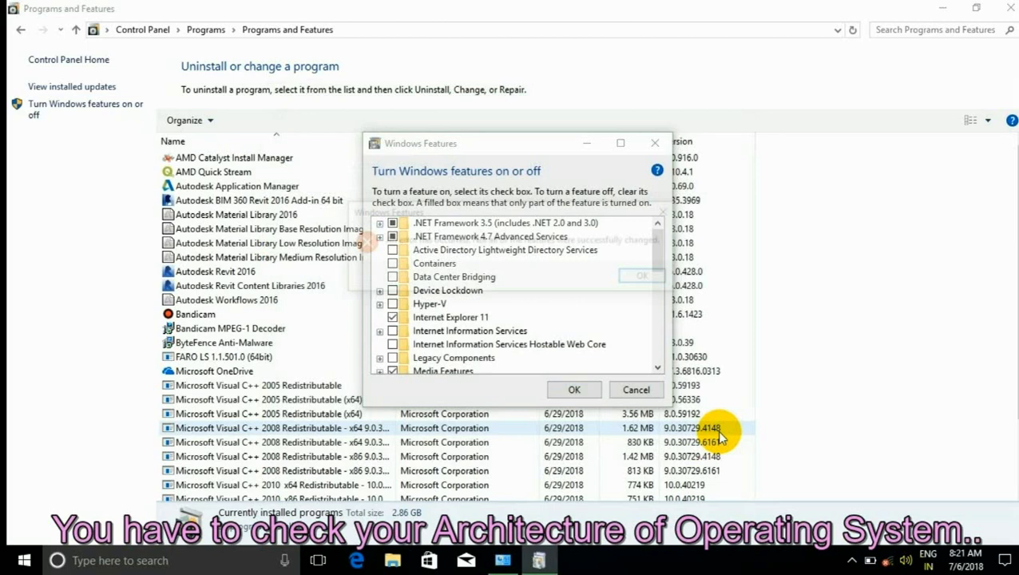
{"action": "left_click", "coordinate": [647, 280]}
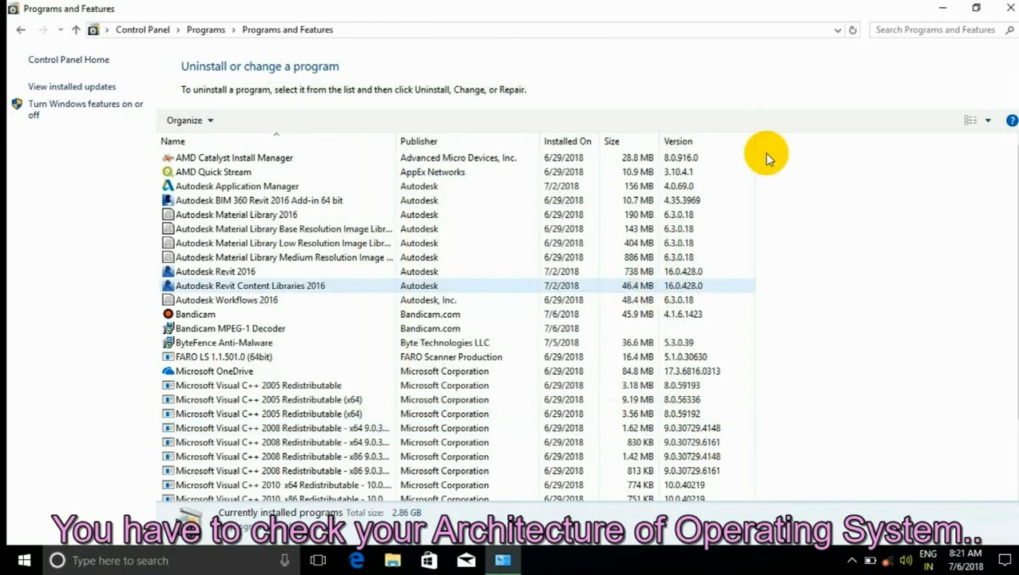
- Close Programs and Features, refresh the desktop, and check the system type in the computer's basic system information
{"action": "left_click", "coordinate": [1007, 7]}
{"action": "right_click", "coordinate": [466, 213]}
{"action": "left_click", "coordinate": [509, 279]}
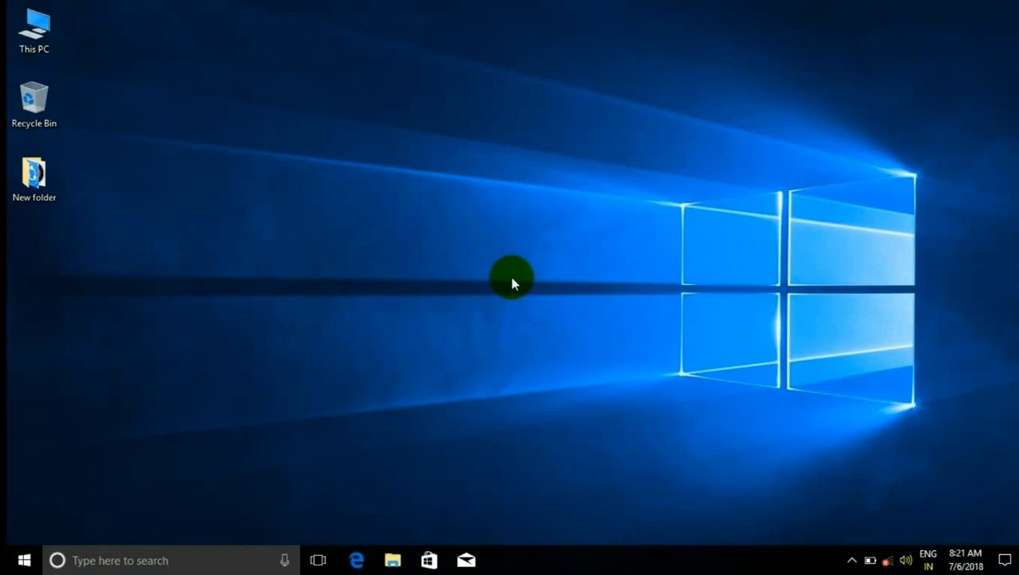
{"action": "key", "text": "super+x"}
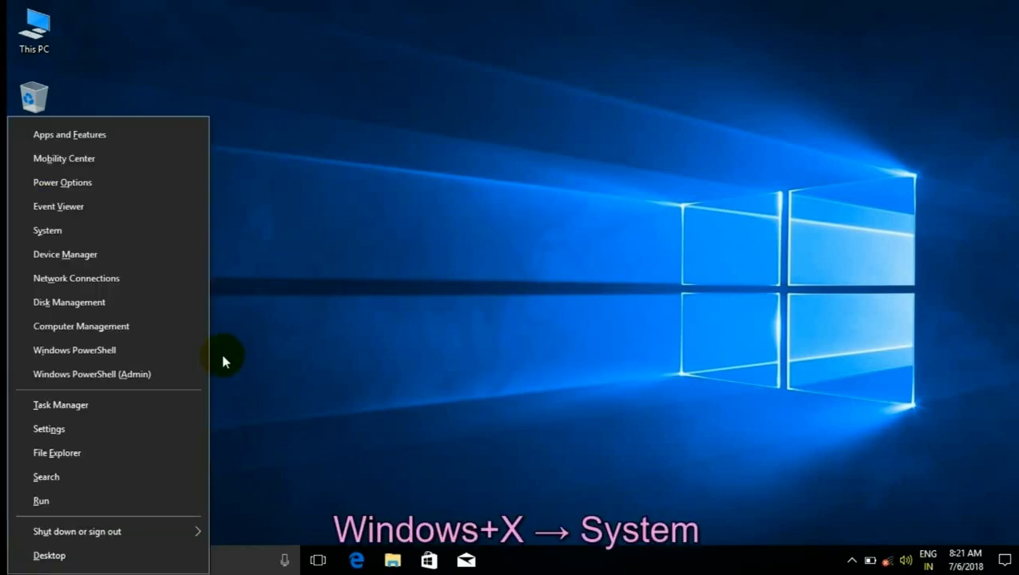
{"action": "left_click", "coordinate": [107, 228]}
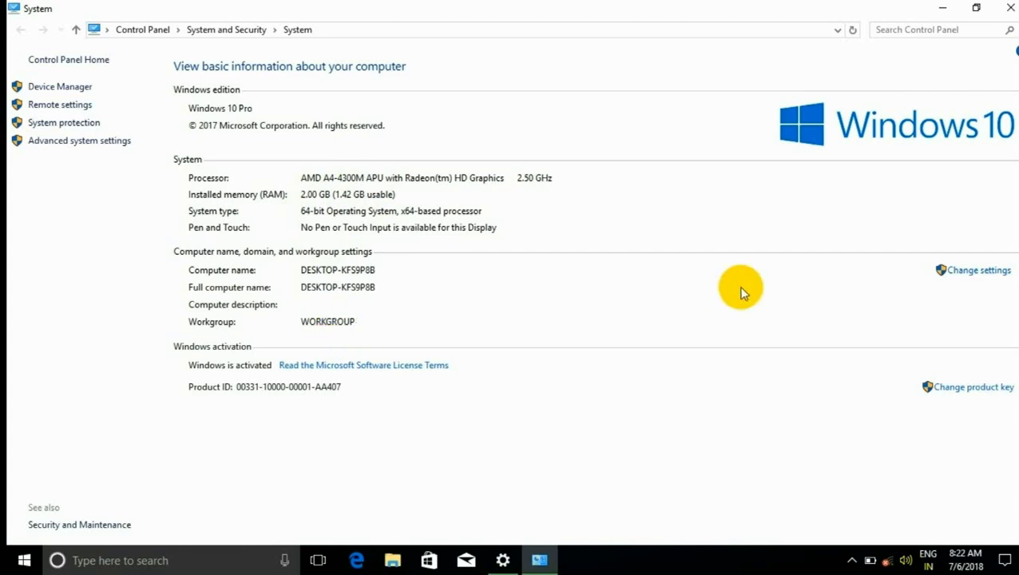
{"action": "left_click", "coordinate": [1010, 8]}
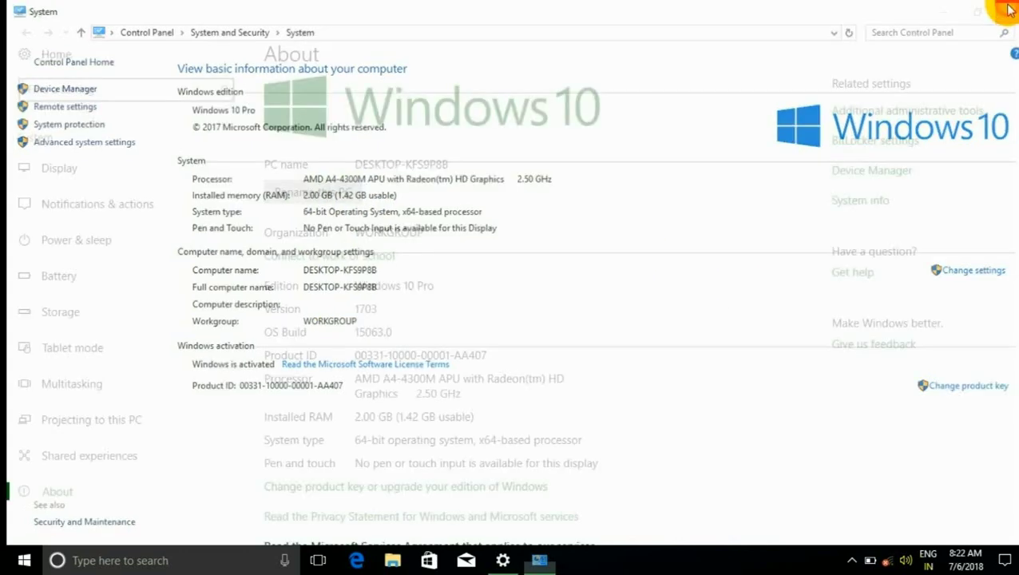
{"action": "left_click", "coordinate": [1007, 7]}
- Refresh the desktop and open This PC to show the connected drives
{"action": "right_click", "coordinate": [370, 309]}
{"action": "left_click", "coordinate": [407, 375]}
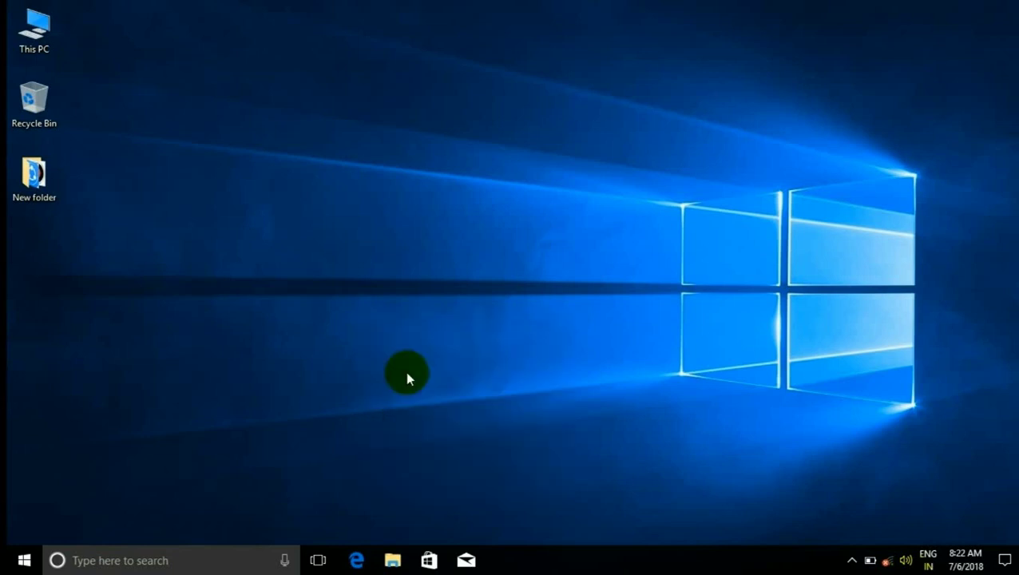
{"action": "double_click", "coordinate": [26, 34]}
{"action": "left_click", "coordinate": [895, 69]}
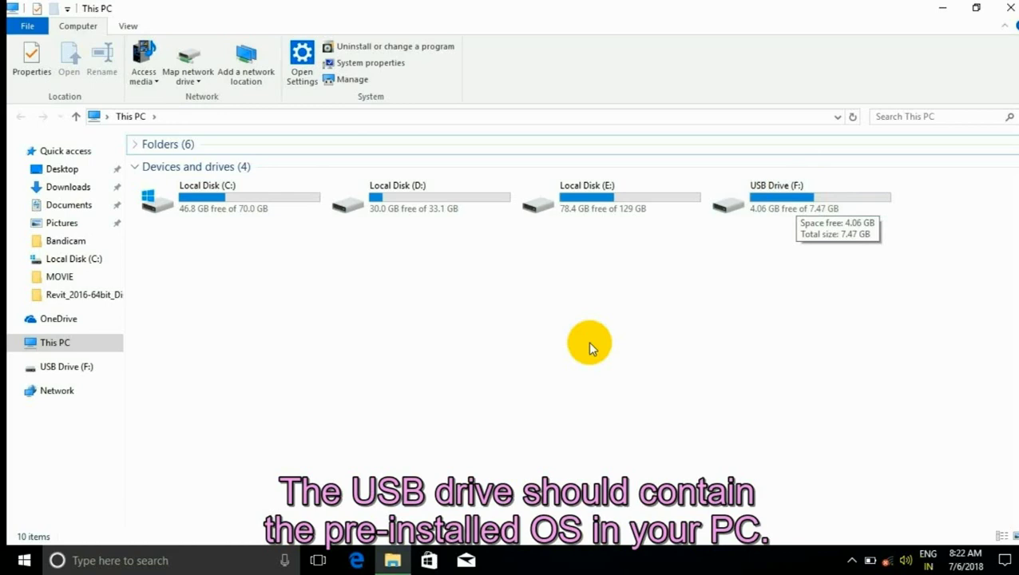
- Check the installed operating system's architecture again in the System info page, and return to This PC
{"action": "key", "text": "super+x"}
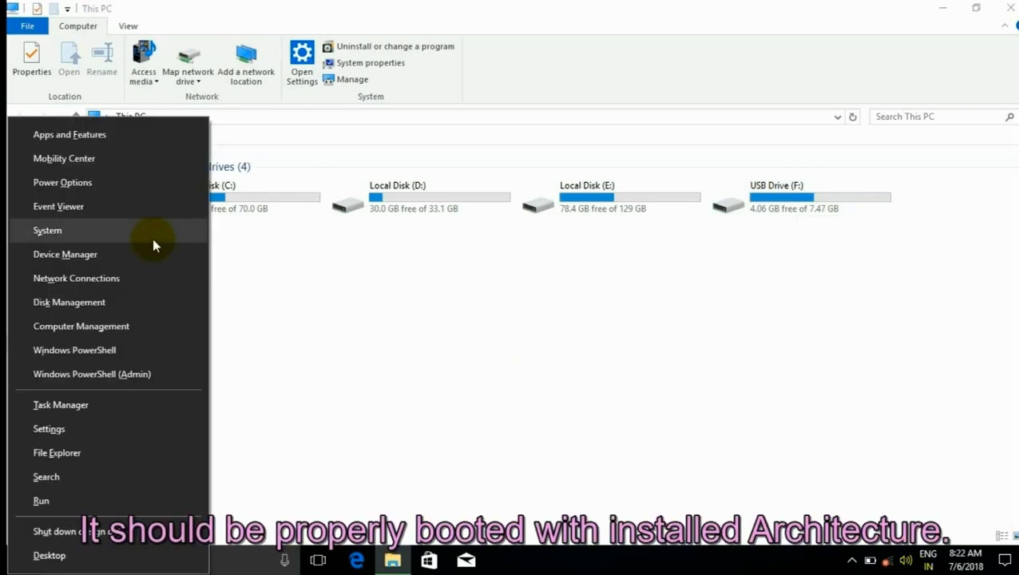
{"action": "left_click", "coordinate": [115, 227]}
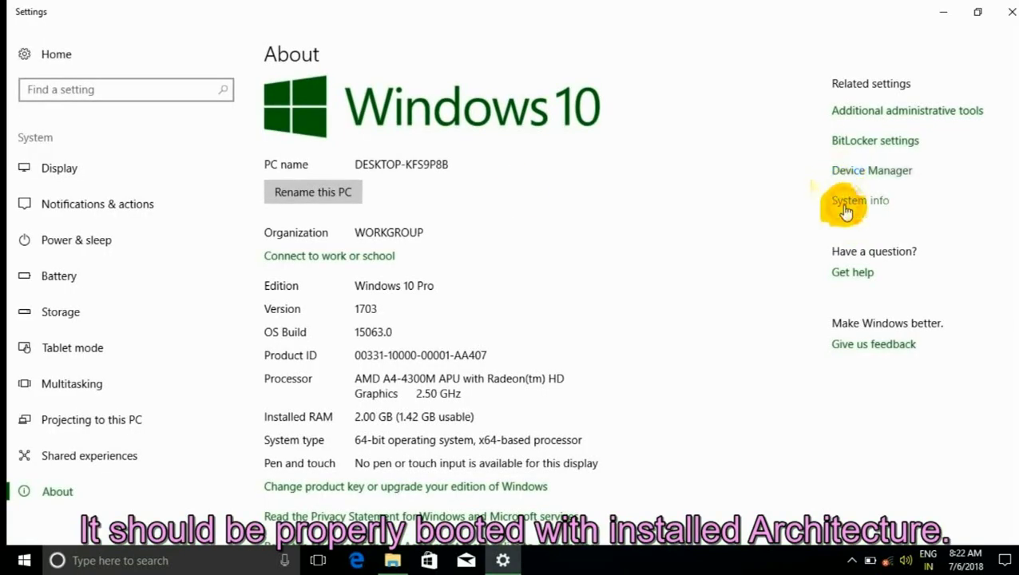
{"action": "left_click", "coordinate": [845, 211]}
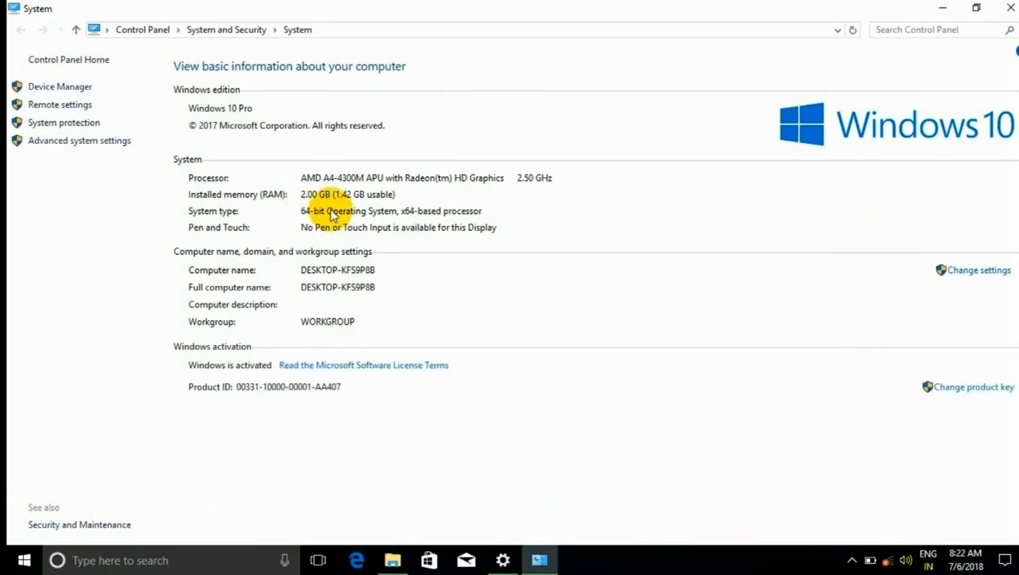
{"action": "left_click", "coordinate": [1008, 10]}
{"action": "left_click", "coordinate": [1007, 8]}
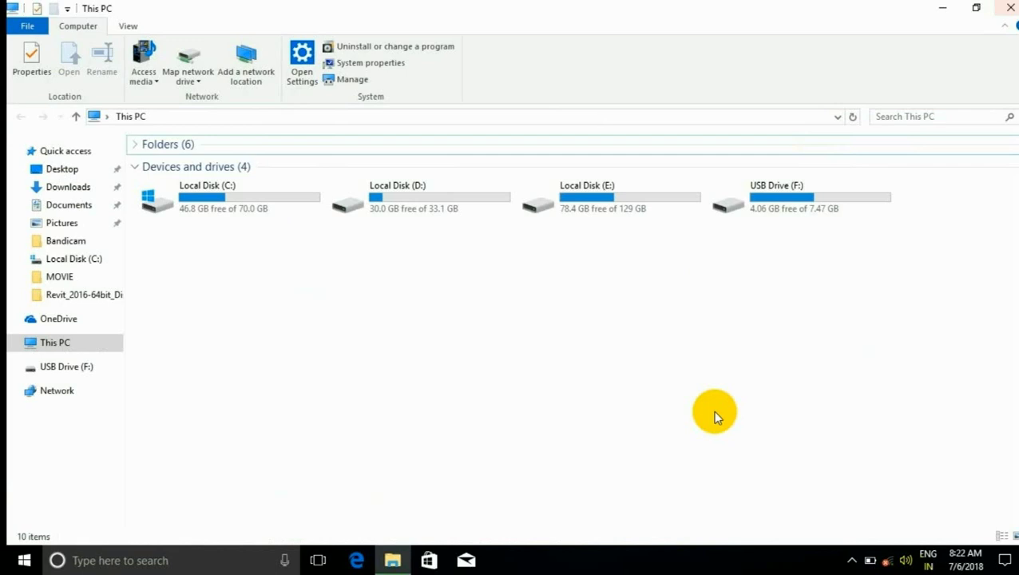
- Open the sxs folder inside the sources folder on USB Drive (F:)
{"action": "double_click", "coordinate": [789, 212]}
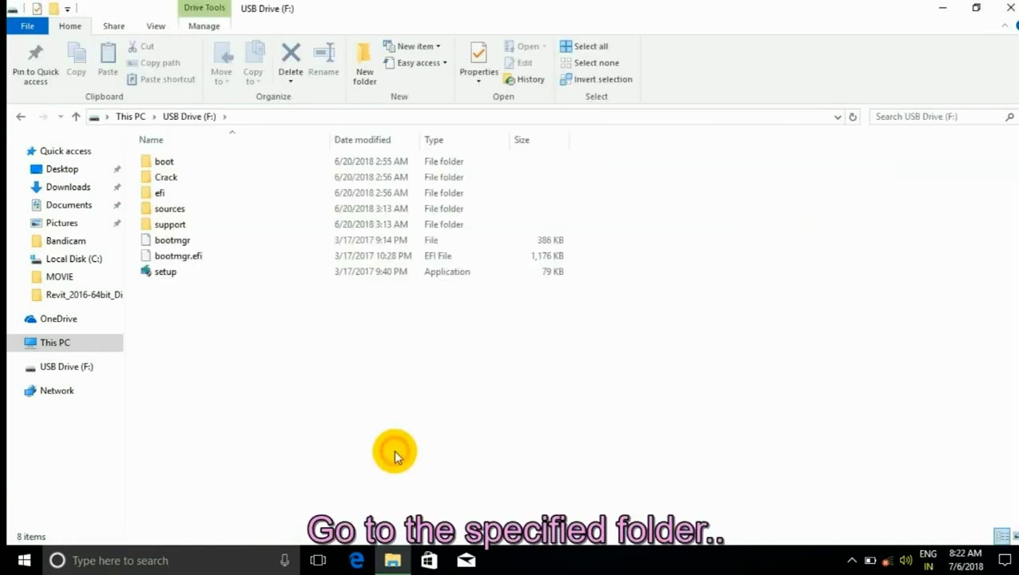
{"action": "double_click", "coordinate": [192, 214]}
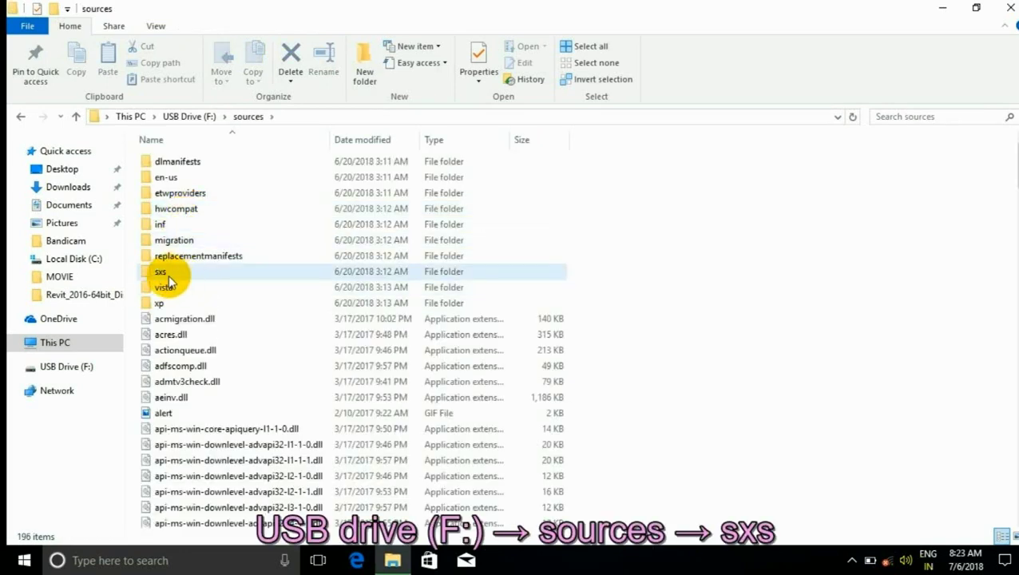
{"action": "double_click", "coordinate": [172, 272]}
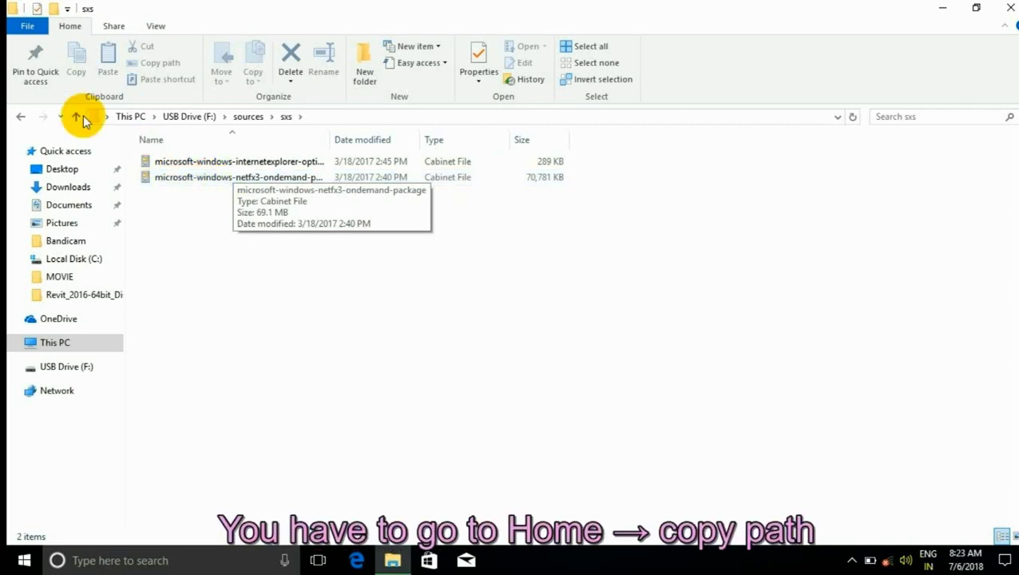
- Return to the sources folder and copy the path of the sxs folder to the clipboard
{"action": "left_click", "coordinate": [22, 117]}
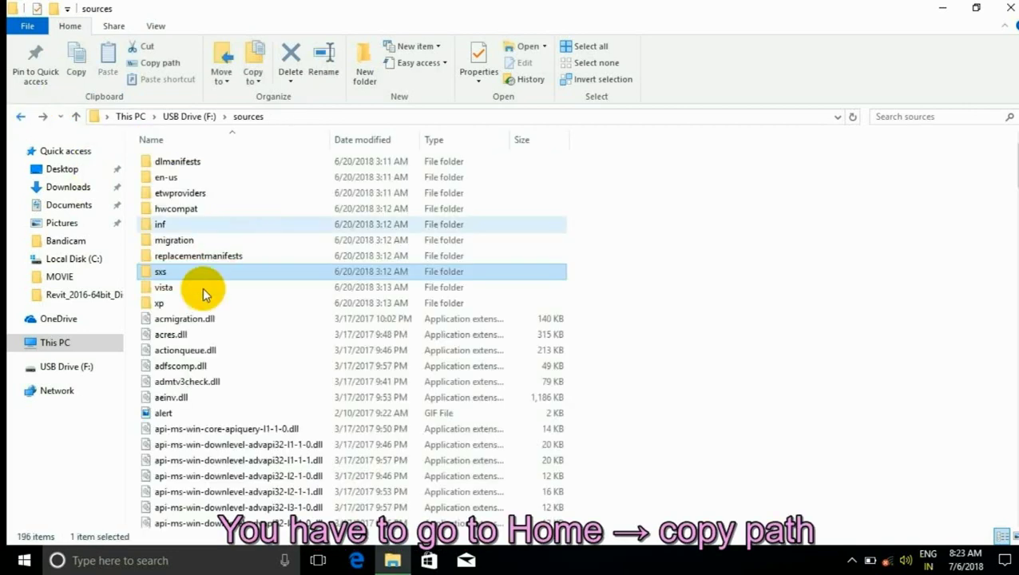
{"action": "left_click", "coordinate": [216, 272]}
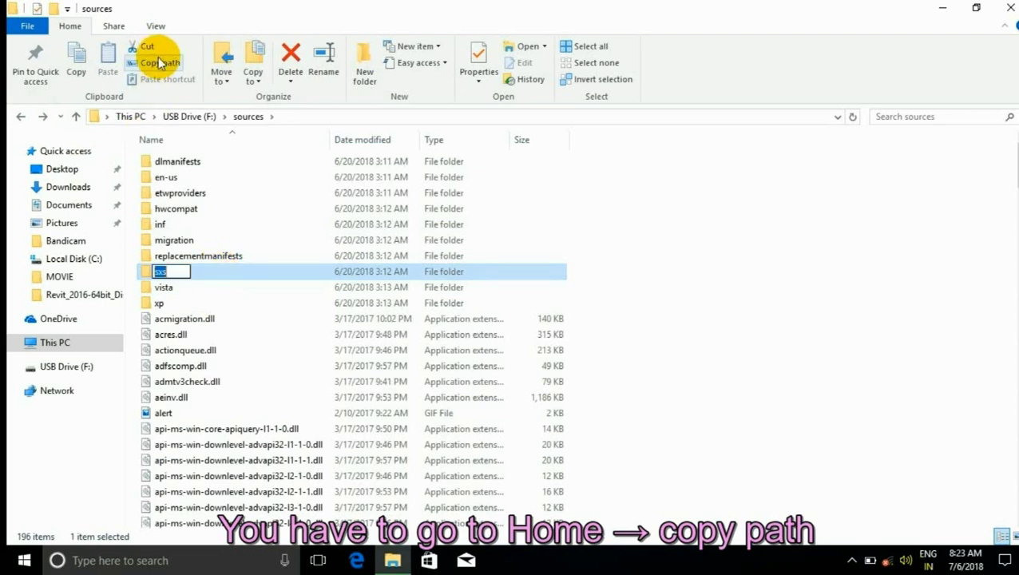
{"action": "key", "text": "Escape"}
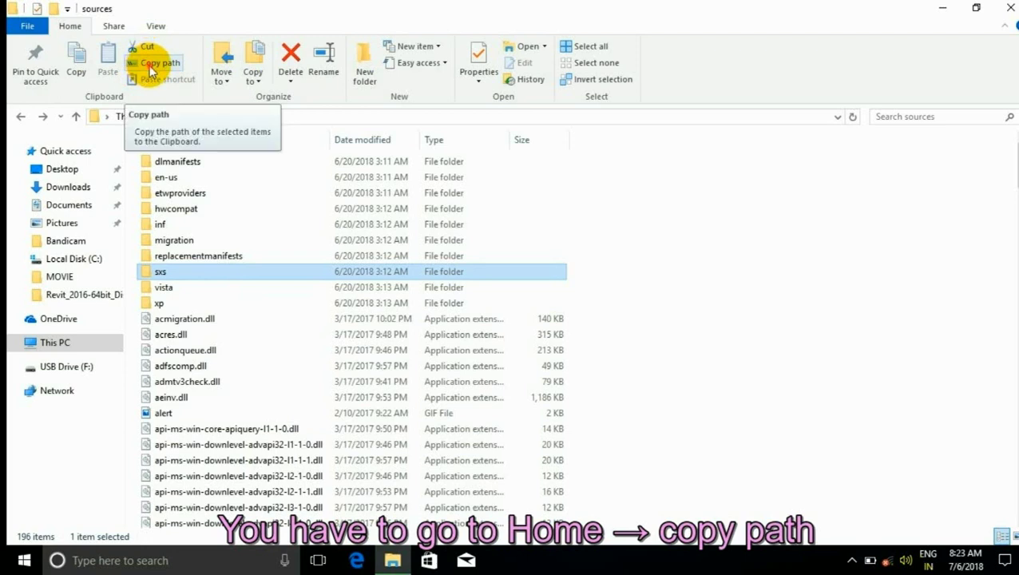
{"action": "left_click", "coordinate": [148, 65]}
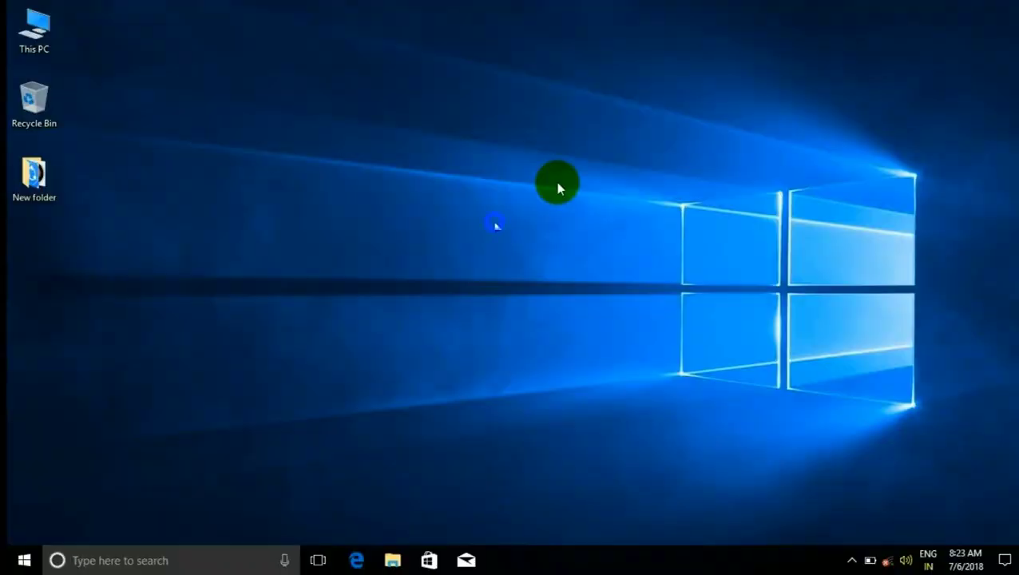
- Refresh the desktop, run gpedit.msc to open the Local Group Policy Editor, and widen its console tree
{"action": "right_click", "coordinate": [555, 181]}
{"action": "left_click", "coordinate": [534, 288]}
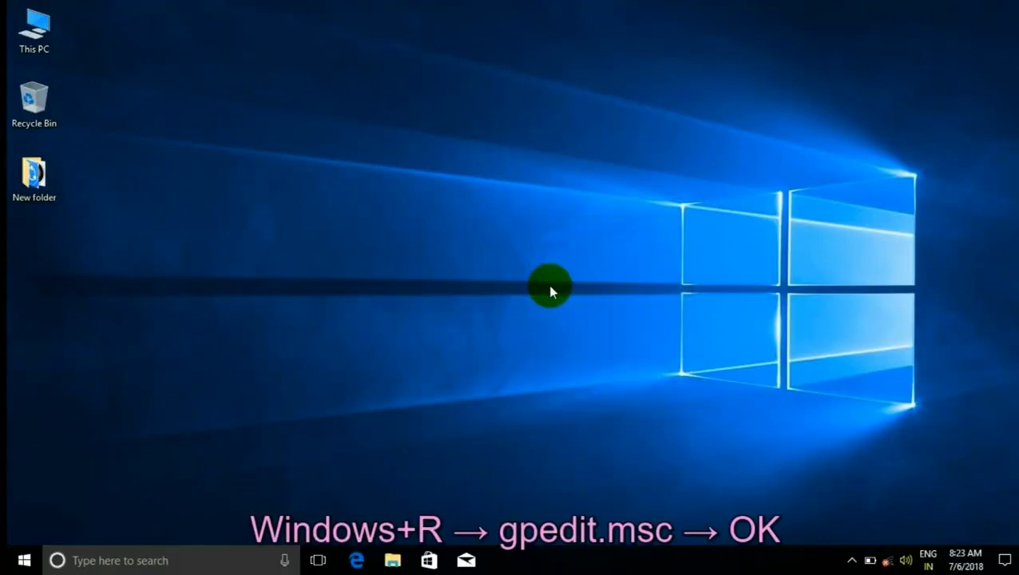
{"action": "key", "text": "super+r"}
{"action": "type", "text": "gp"}
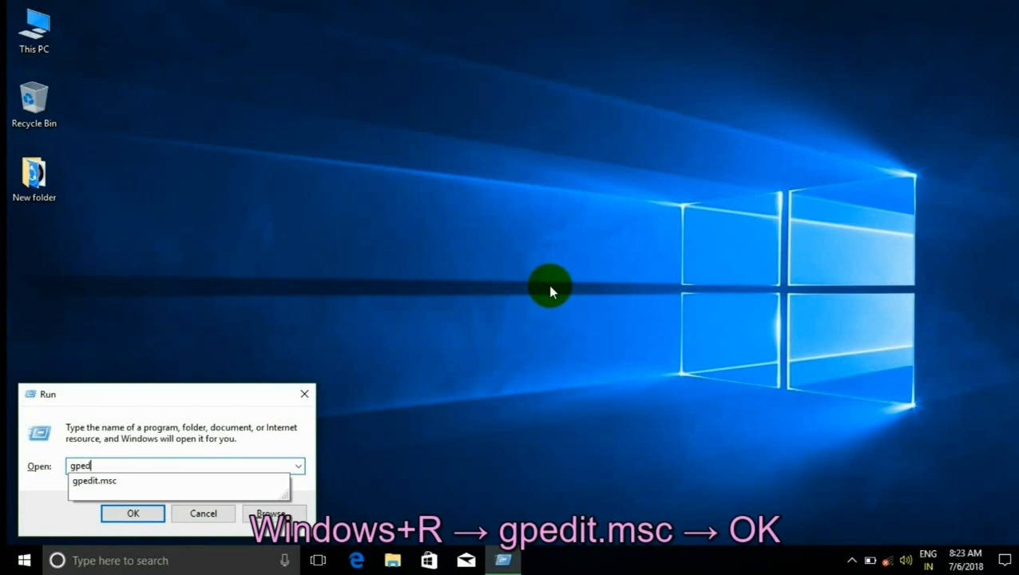
{"action": "type", "text": "edit.msc"}
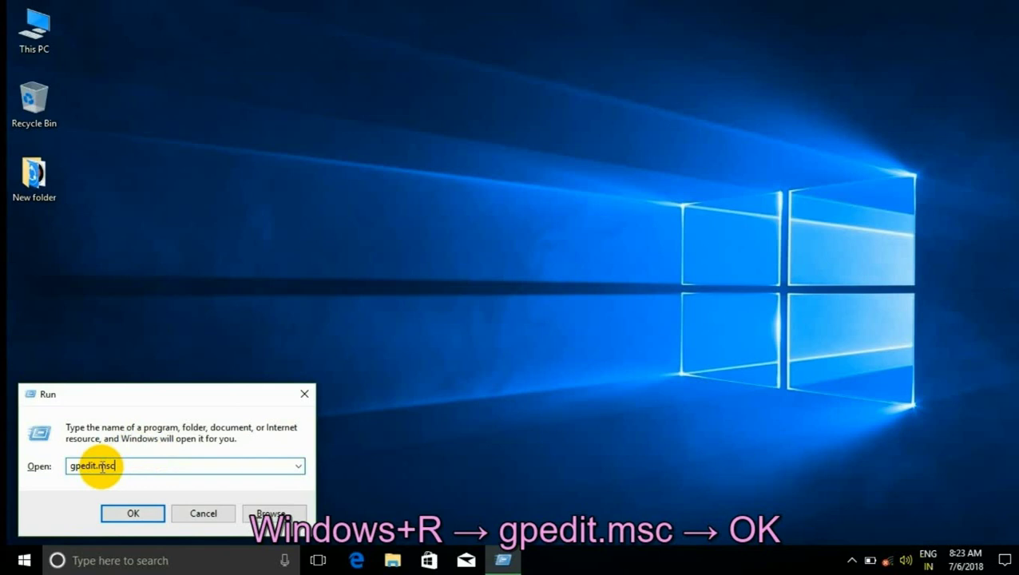
{"action": "left_click", "coordinate": [133, 514]}
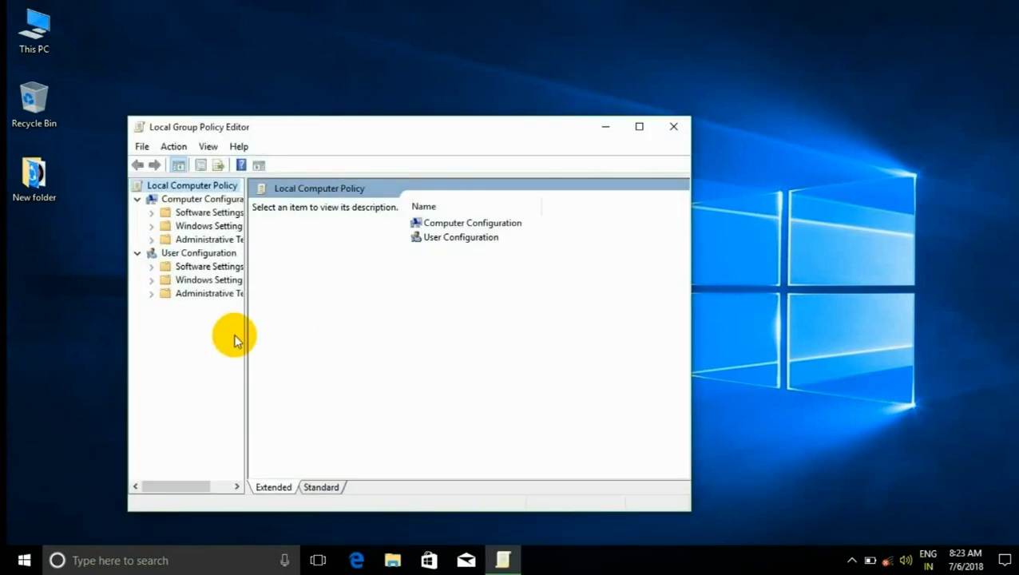
{"action": "left_click_drag", "start_coordinate": [245, 325], "coordinate": [286, 323]}
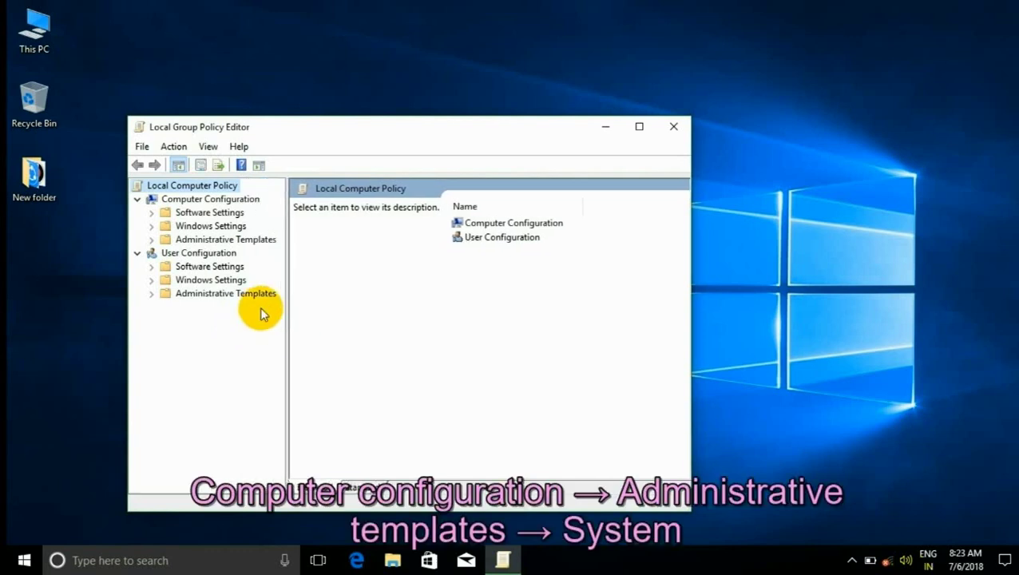
- Open the policy "Specify settings for optional component installation and component repair" under Computer Configuration, Administrative Templates, System, and bring its window fully into view
{"action": "left_click", "coordinate": [152, 241]}
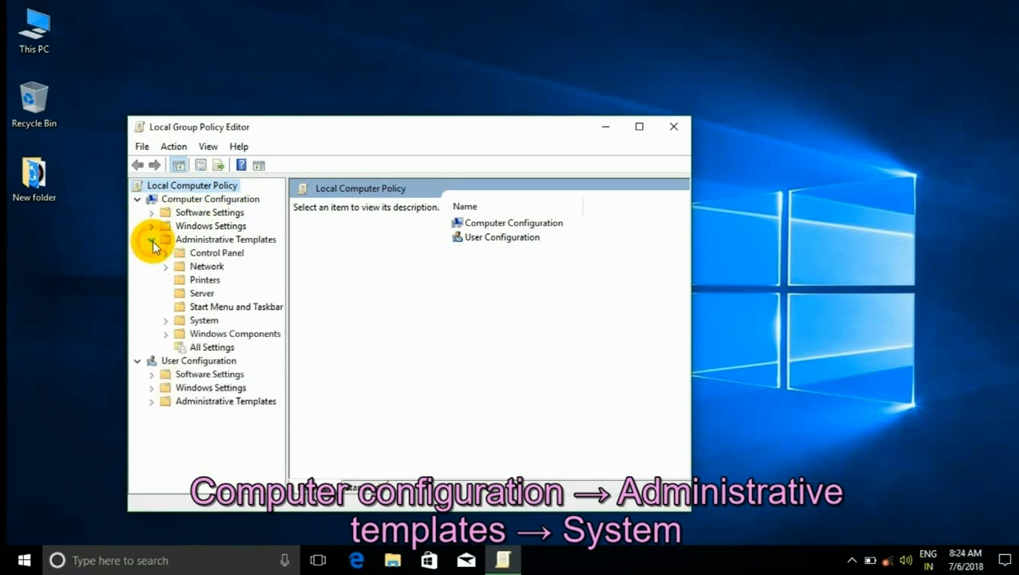
{"action": "left_click", "coordinate": [202, 321]}
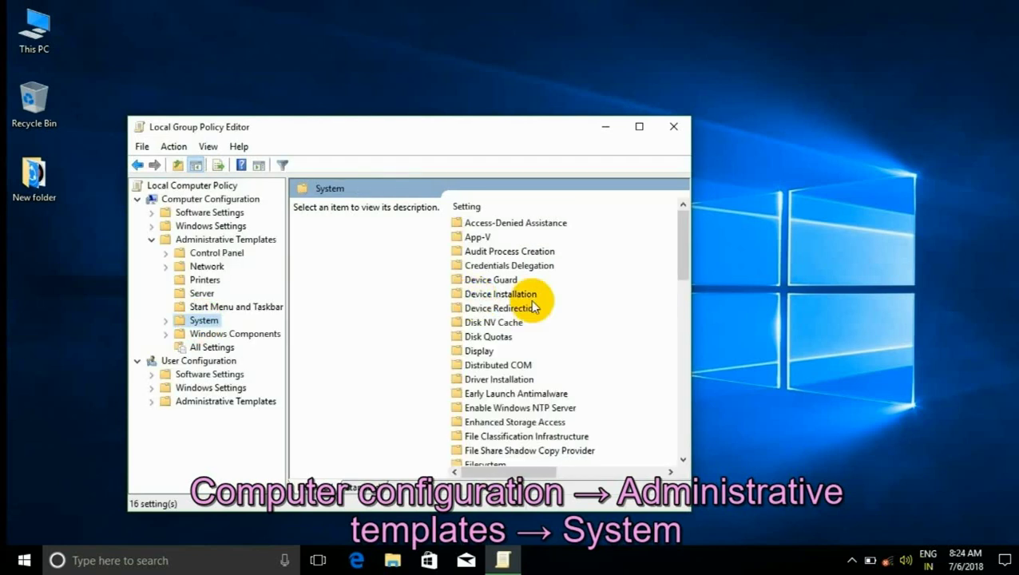
{"action": "left_click_drag", "start_coordinate": [683, 235], "coordinate": [685, 455]}
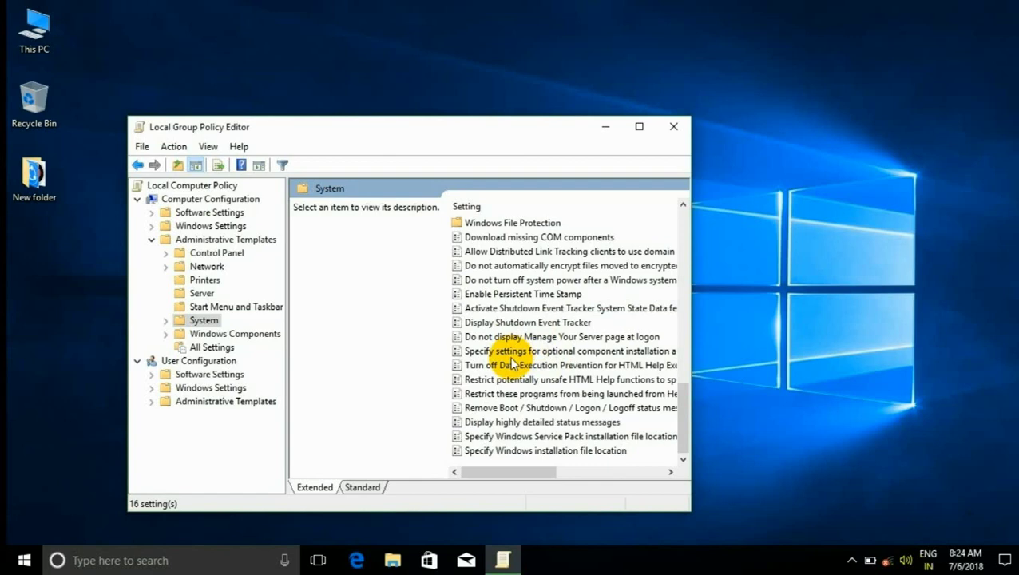
{"action": "double_click", "coordinate": [513, 355]}
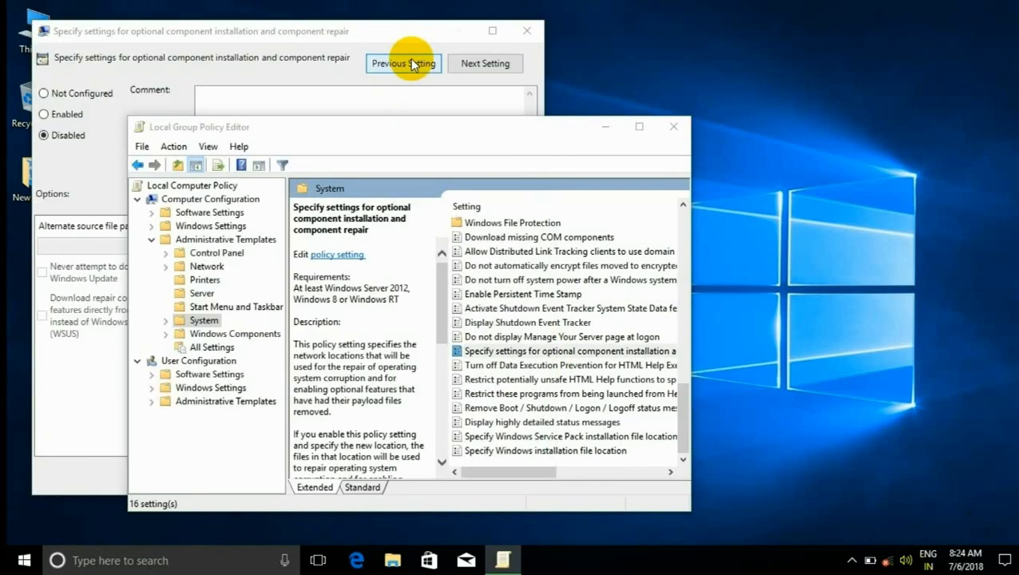
{"action": "left_click", "coordinate": [405, 31]}
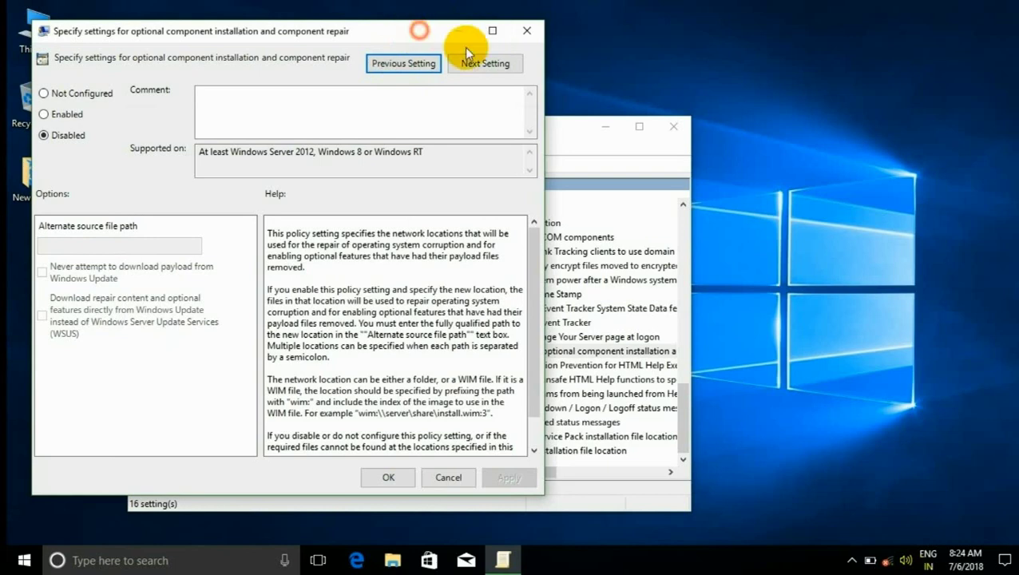
{"action": "left_click_drag", "start_coordinate": [464, 36], "coordinate": [579, 94]}
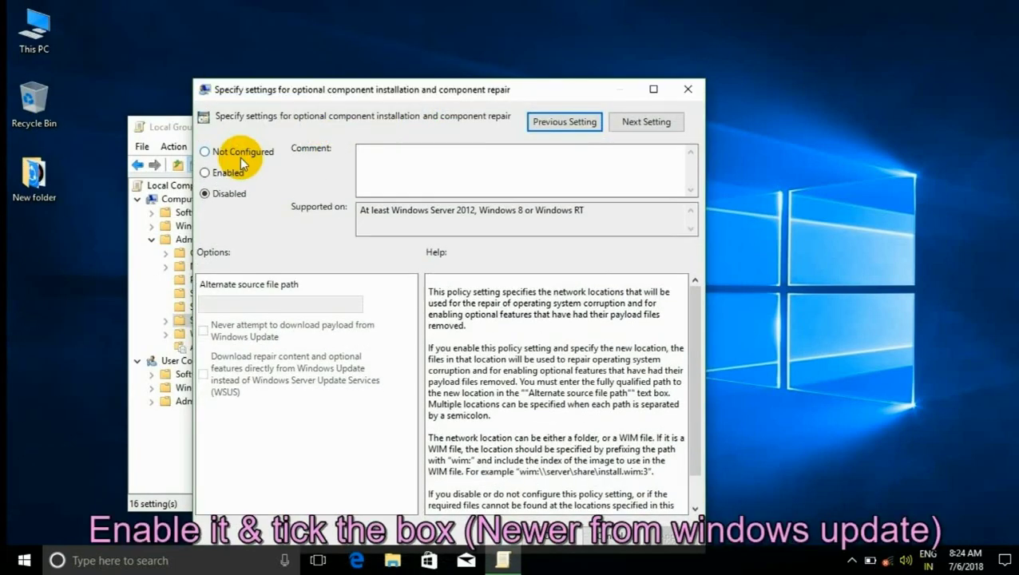
- Enable the policy with alternate source path F:\sources\sxs, never attempting to download payload from Windows Update, and apply it
{"action": "left_click", "coordinate": [207, 174]}
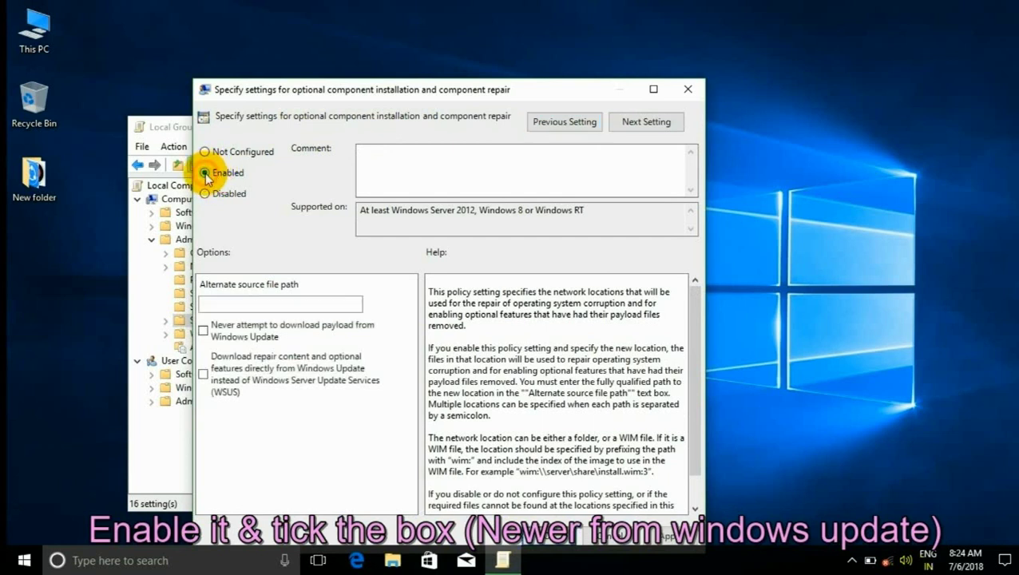
{"action": "left_click", "coordinate": [203, 331]}
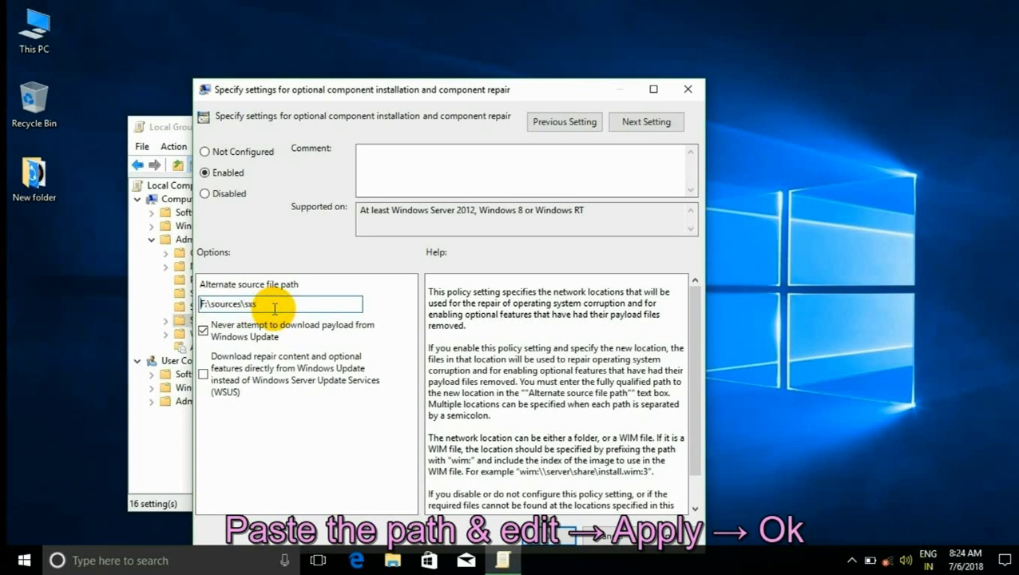
{"action": "left_click_drag", "start_coordinate": [557, 91], "coordinate": [562, 60]}
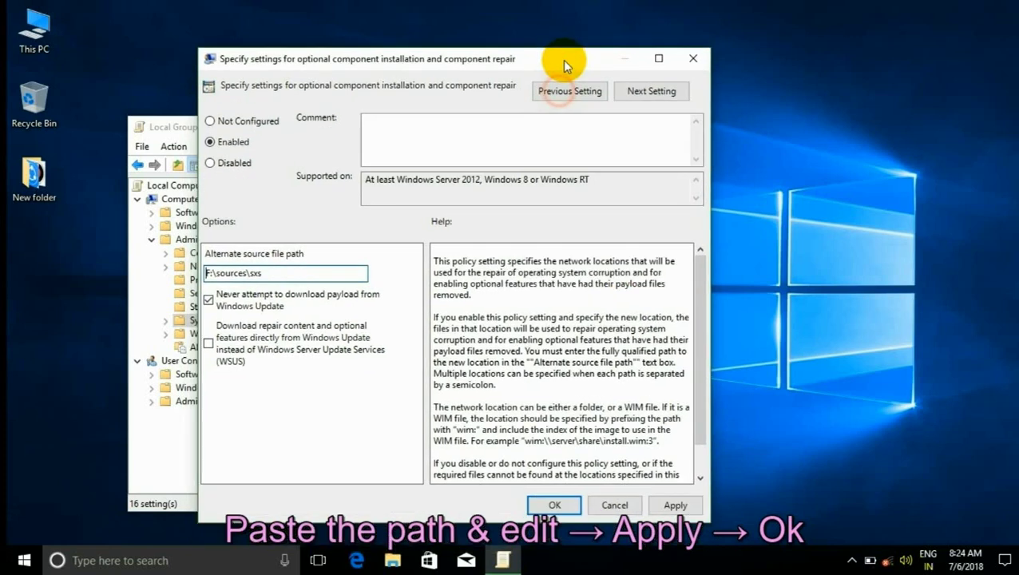
{"action": "left_click", "coordinate": [673, 507]}
{"action": "left_click", "coordinate": [562, 505]}
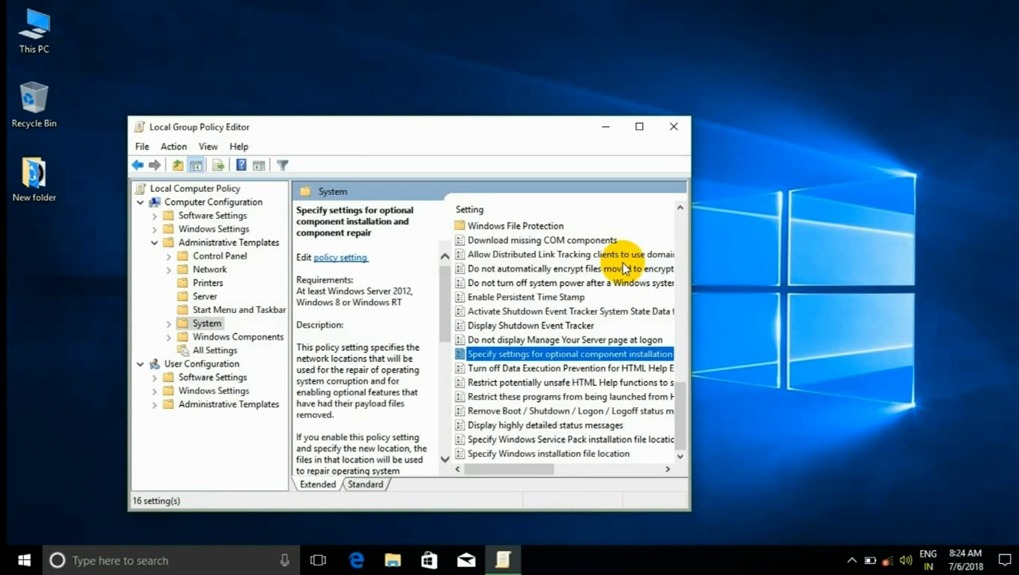
- Close the Local Group Policy Editor and refresh the desktop
{"action": "left_click", "coordinate": [673, 128]}
{"action": "right_click", "coordinate": [410, 176]}
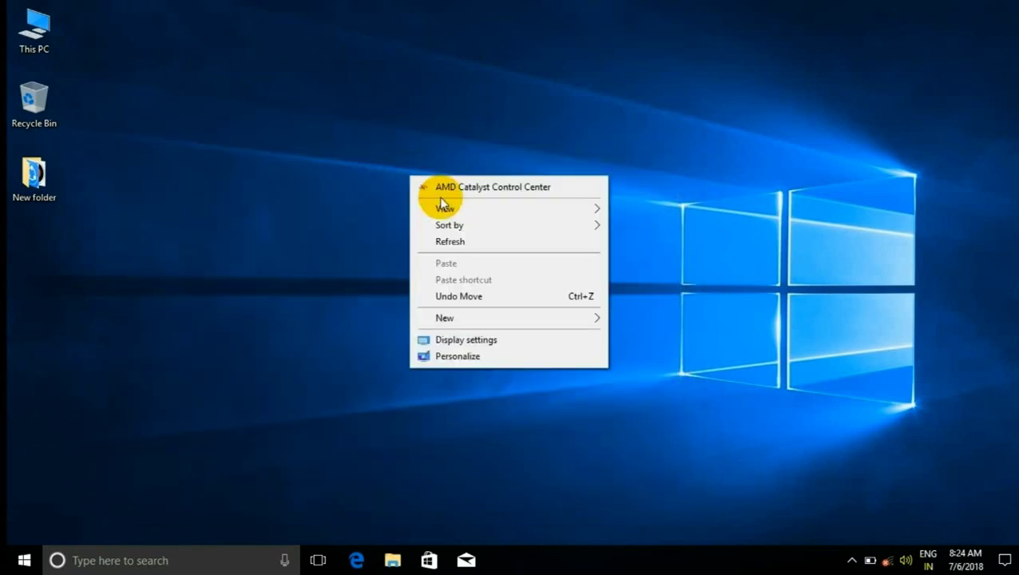
{"action": "left_click", "coordinate": [449, 241]}
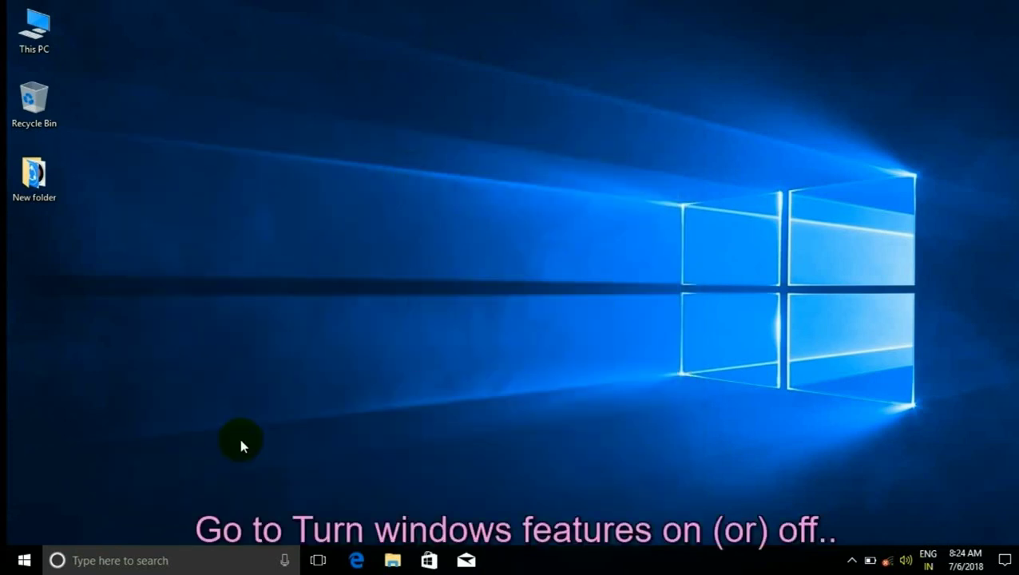
- Go from the Apps & features settings to Programs and Features and open the dialog for turning Windows features on or off
{"action": "key", "text": "super+x"}
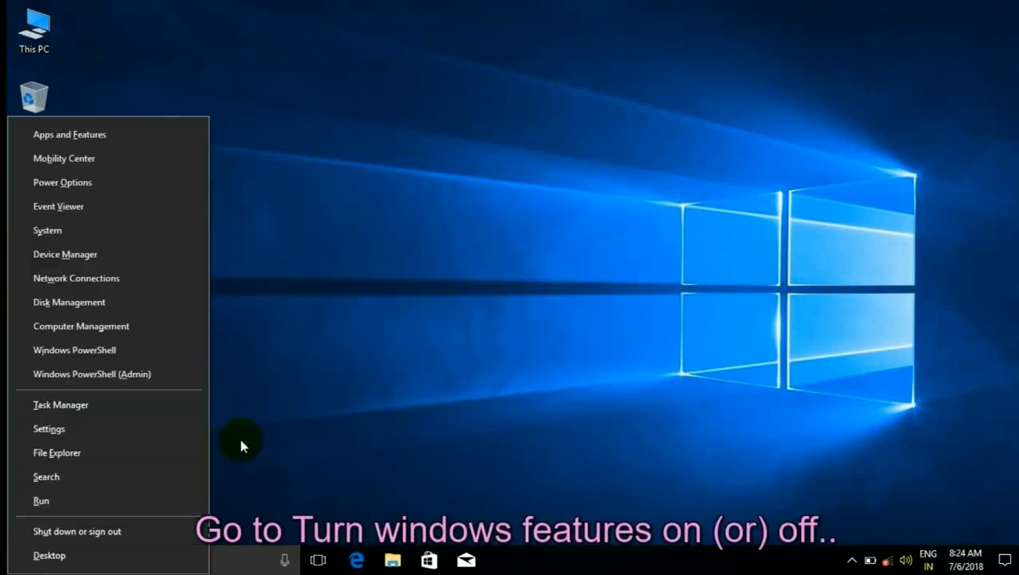
{"action": "left_click", "coordinate": [91, 140]}
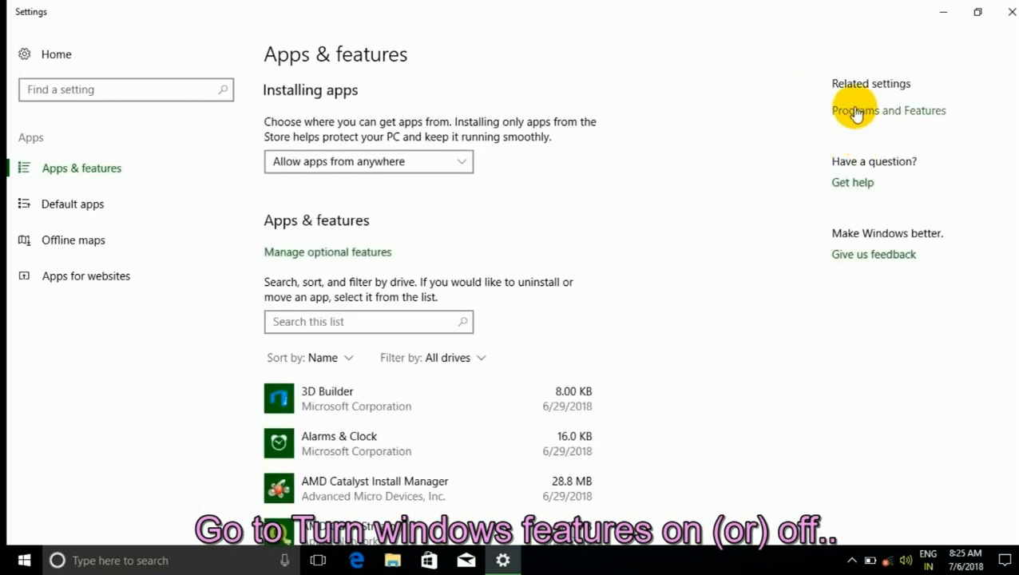
{"action": "left_click", "coordinate": [851, 116]}
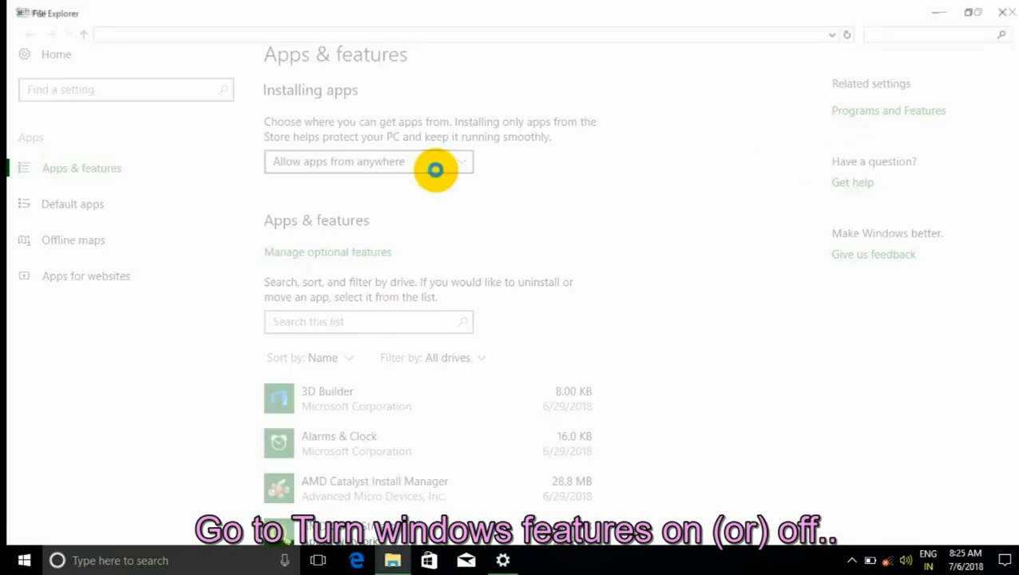
{"action": "left_click", "coordinate": [112, 112]}
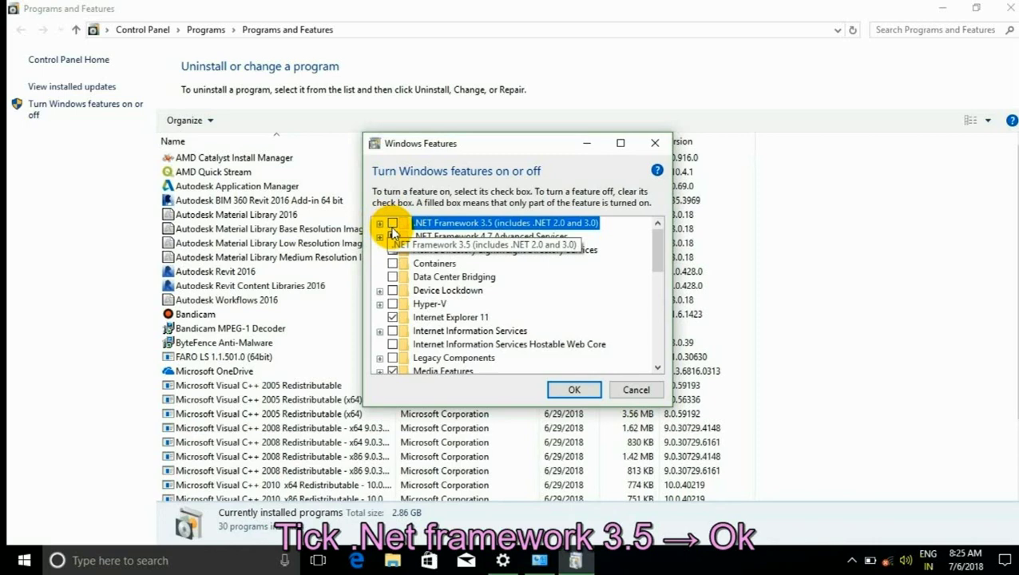
- Turn on .NET Framework 3.5 (includes .NET 2.0 and 3.0) and finish the installation without restarting the PC
{"action": "left_click", "coordinate": [392, 224]}
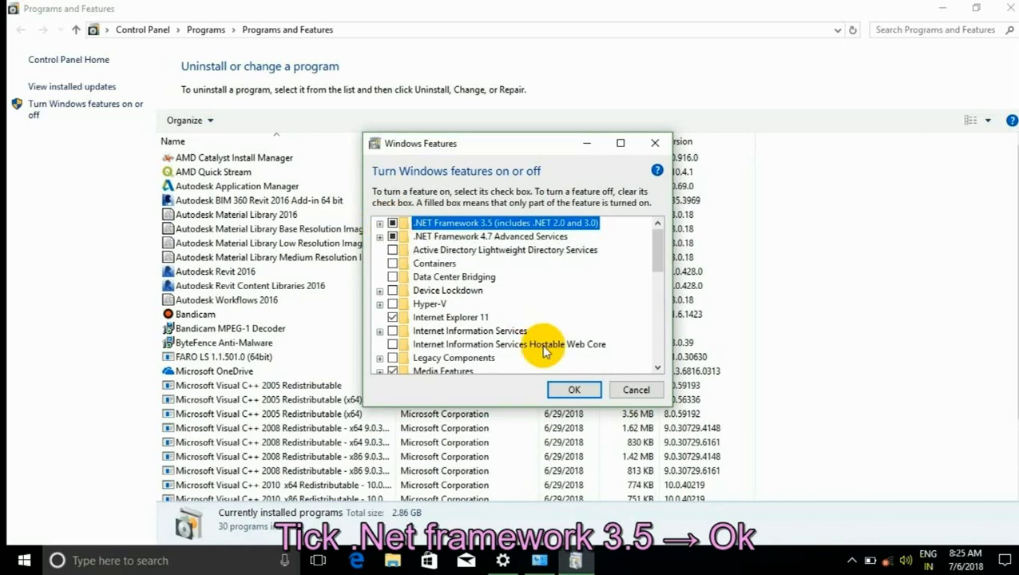
{"action": "left_click", "coordinate": [571, 392]}
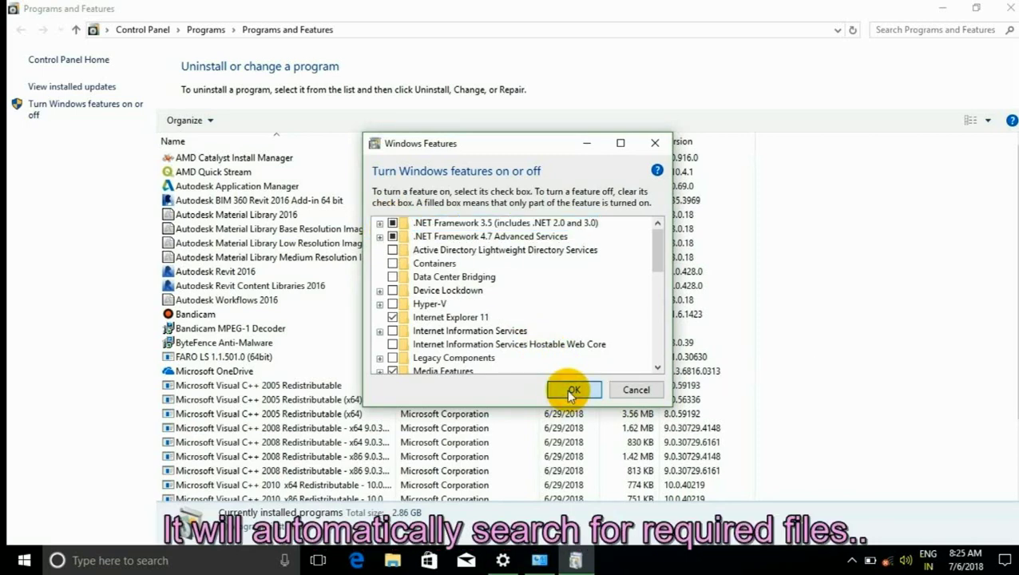
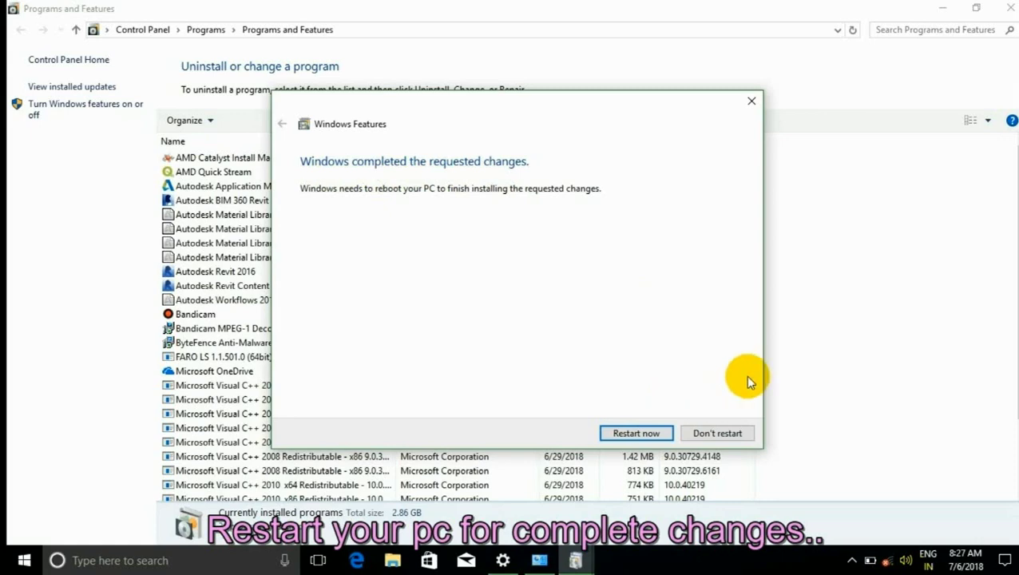
{"action": "left_click", "coordinate": [716, 433]}
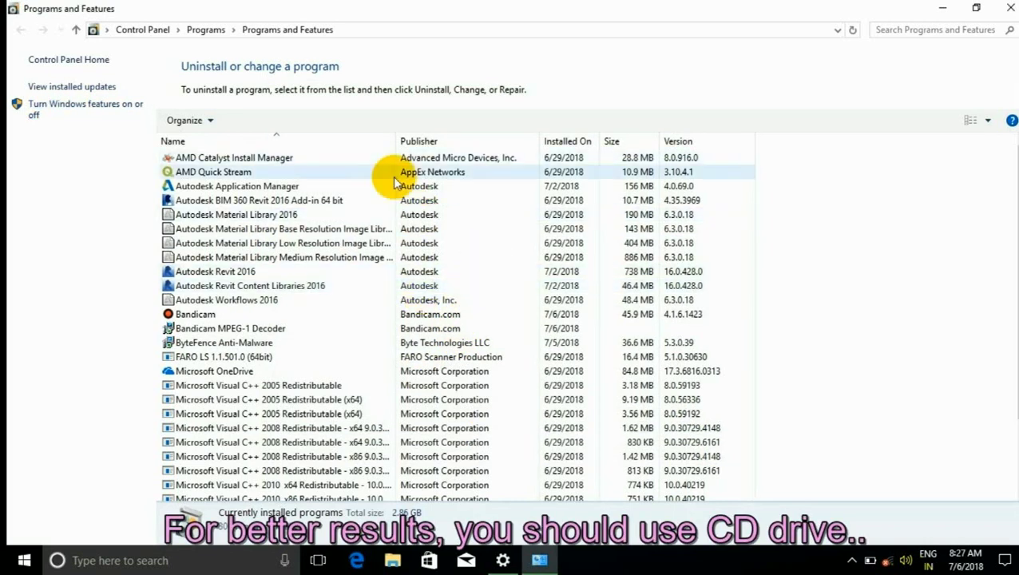
- Check the .NET Framework 3.5 entry in Windows Features again, cancel the dialog, and close Programs and Features and Settings
{"action": "left_click", "coordinate": [119, 109]}
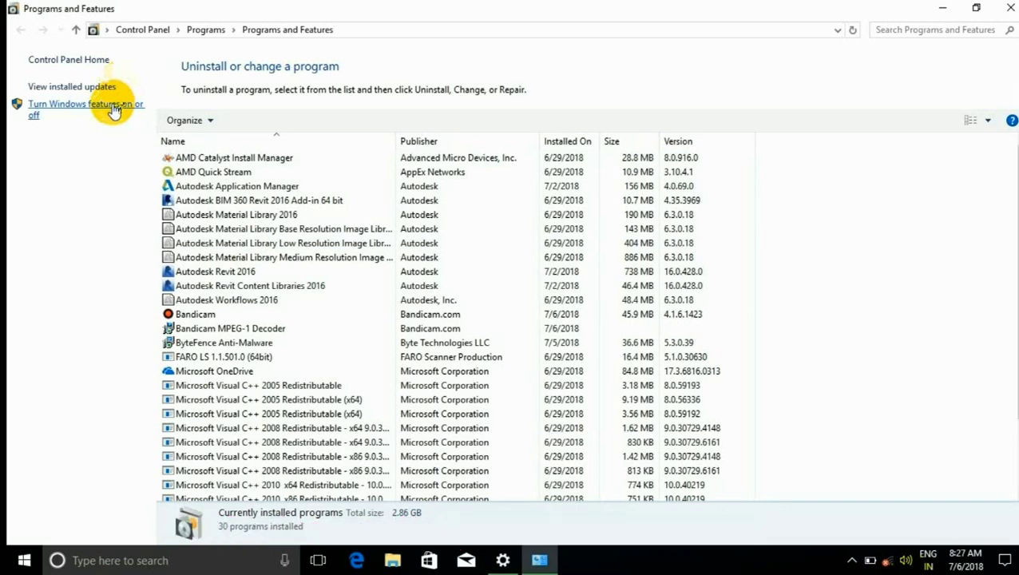
{"action": "left_click", "coordinate": [114, 110]}
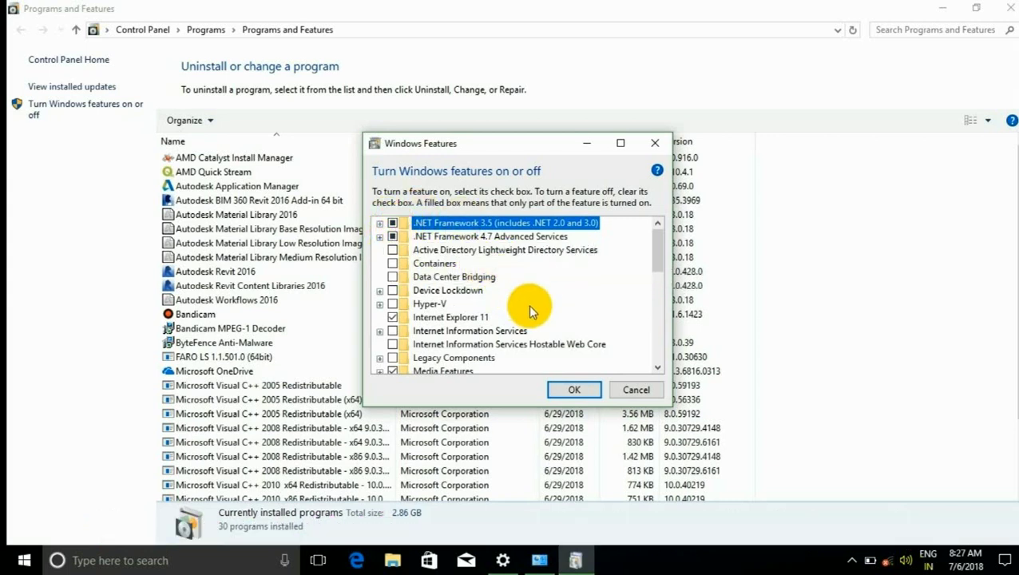
{"action": "left_click", "coordinate": [637, 388]}
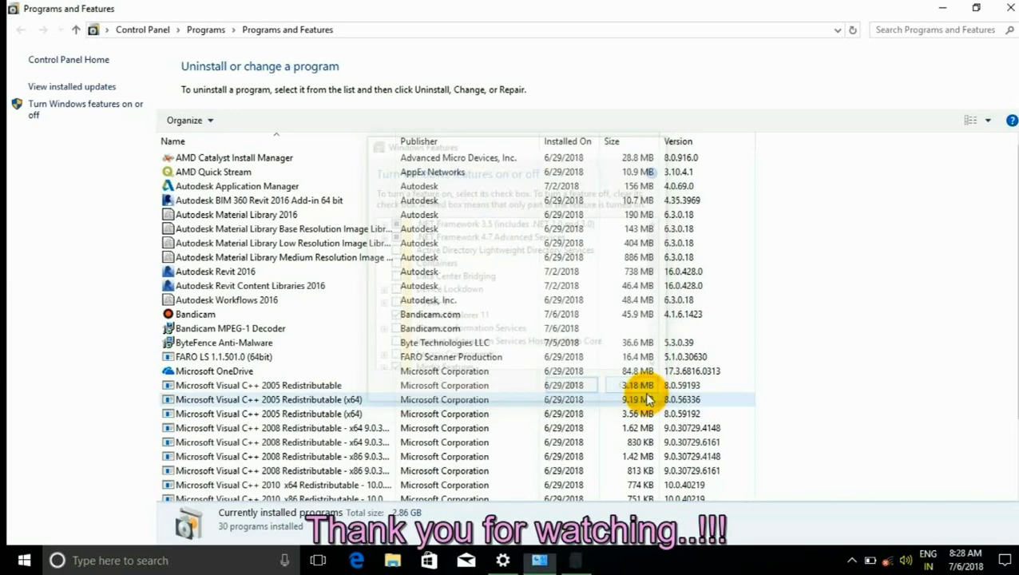
{"action": "left_click", "coordinate": [1003, 6]}
{"action": "left_click", "coordinate": [1006, 6]}
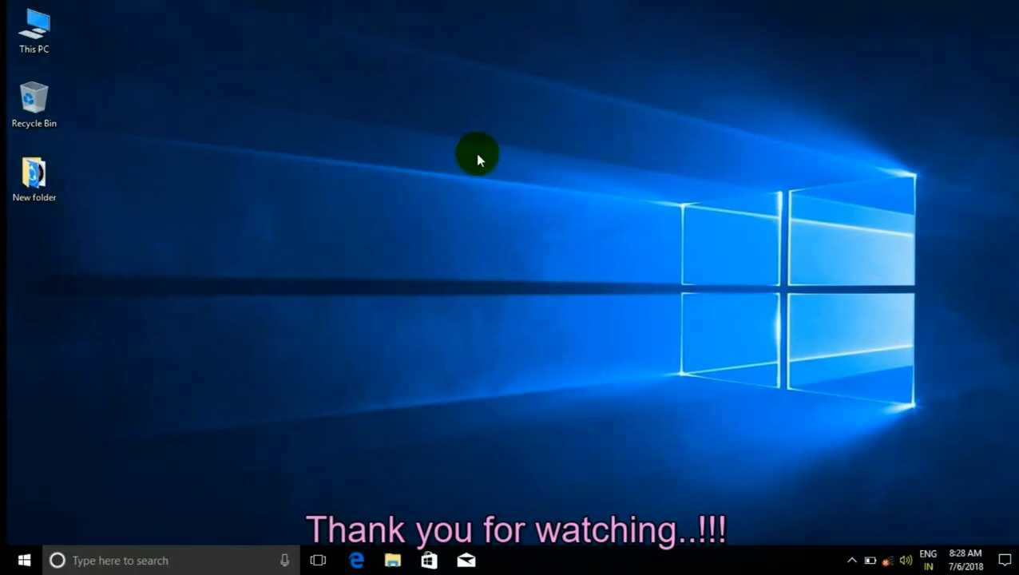